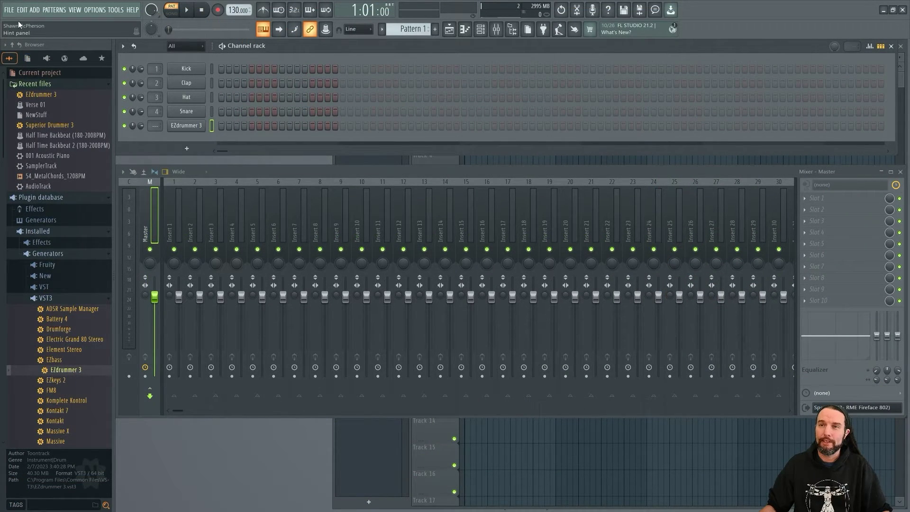
- Start a new project from the Basic template without saving, then try dragging in EZdrummer 3
click(10, 10)
mouse_move(16, 30)
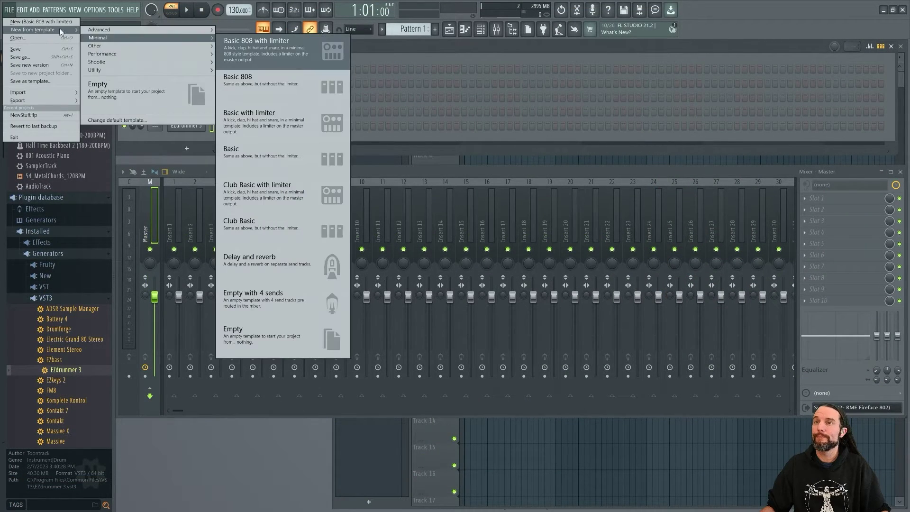
click(279, 151)
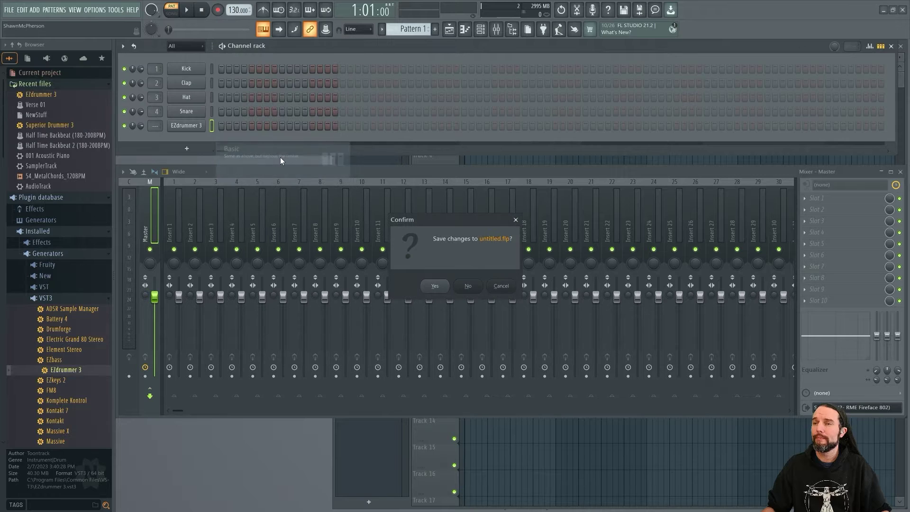
click(470, 287)
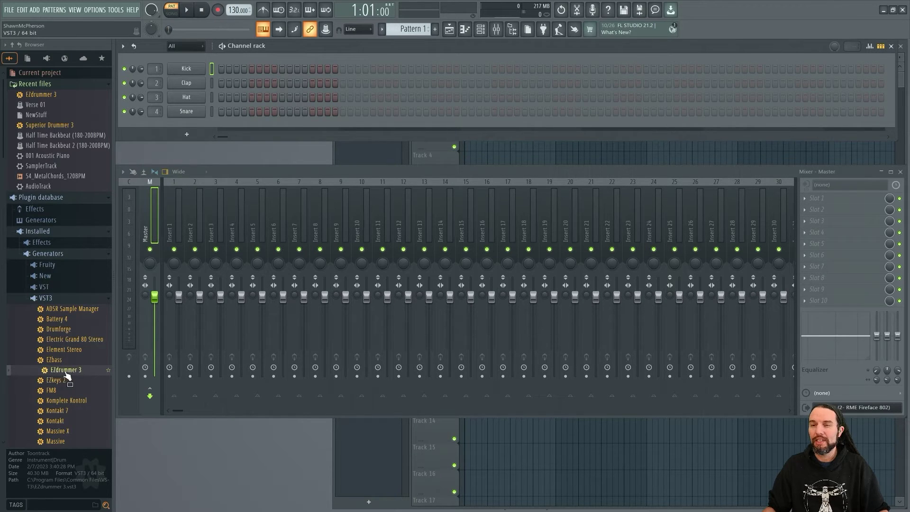
mouse_move(65, 374)
mouse_down()
mouse_move(141, 277)
mouse_move(187, 128)
mouse_move(151, 244)
mouse_move(55, 371)
mouse_up()
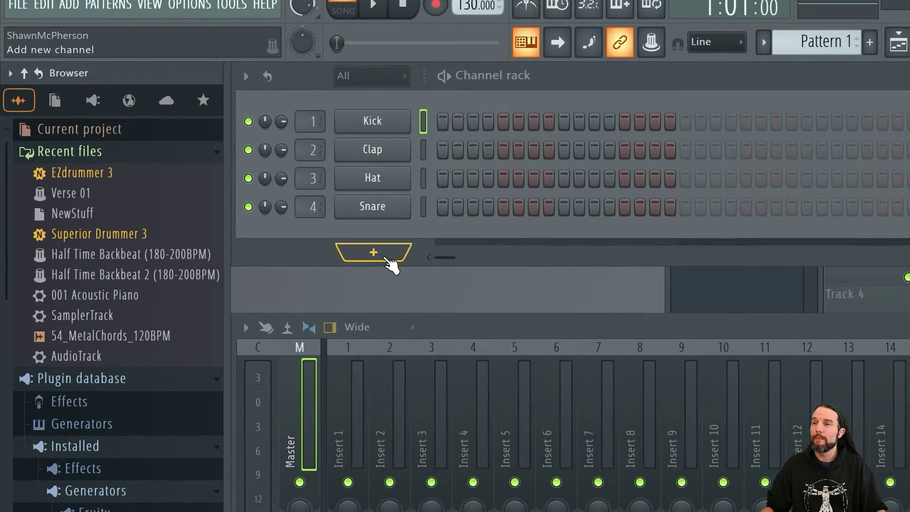
- Add EZdrummer 3 as a new channel from the More plugins list
click(187, 135)
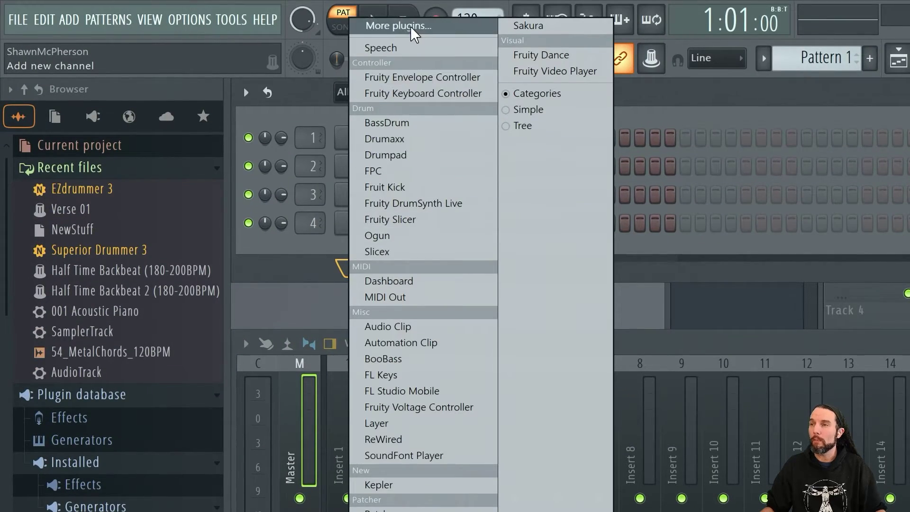
click(411, 11)
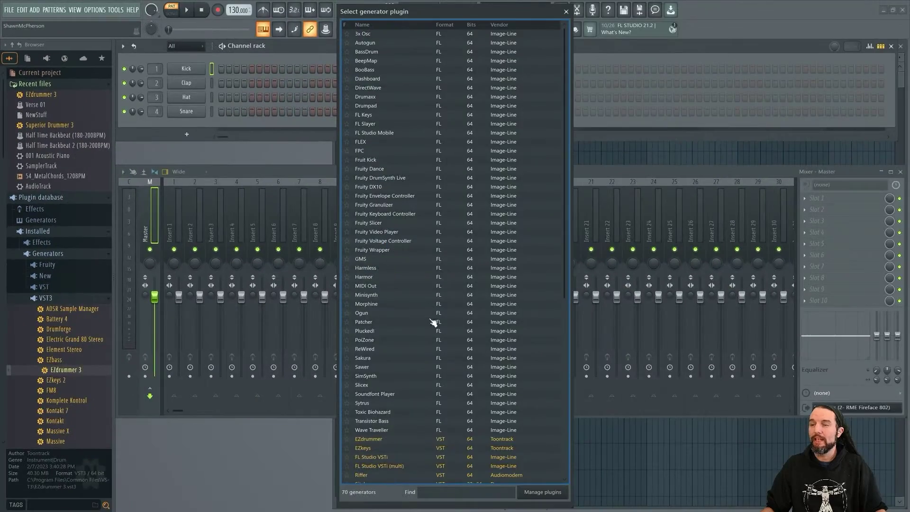
scroll(424, 346, down, 5)
scroll(425, 348, down, 3)
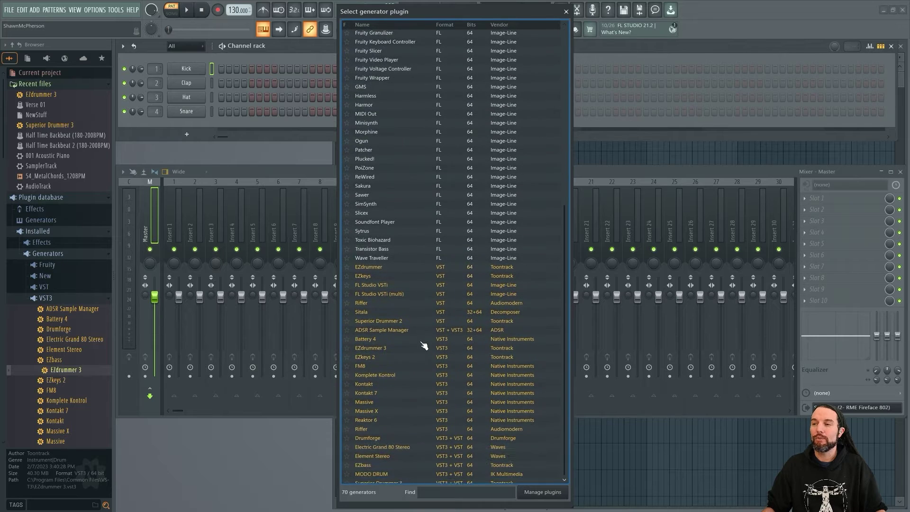
double_click(389, 343)
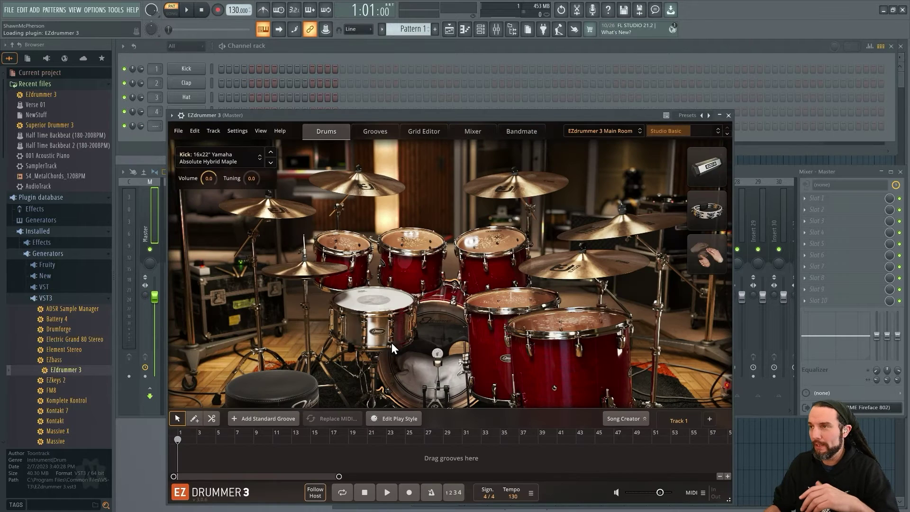
- Open the Plugin Manager from the Options menu and close it again
click(95, 10)
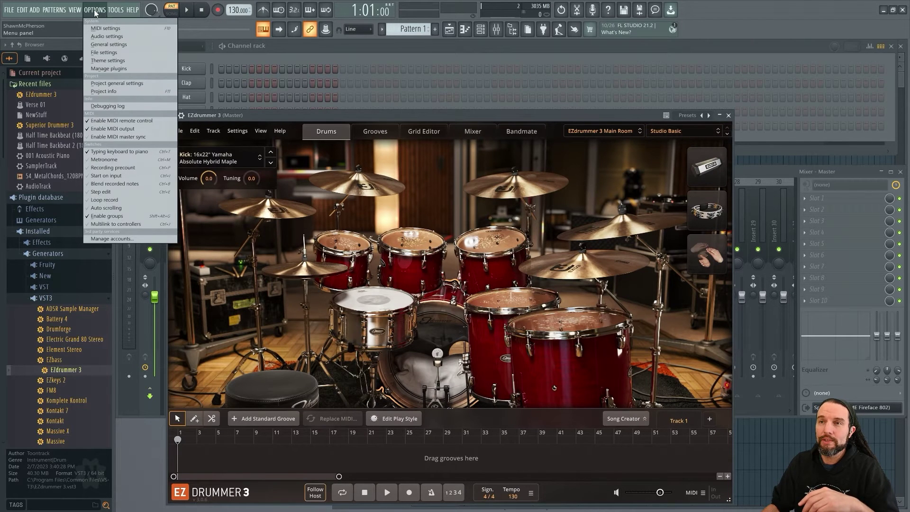
click(114, 68)
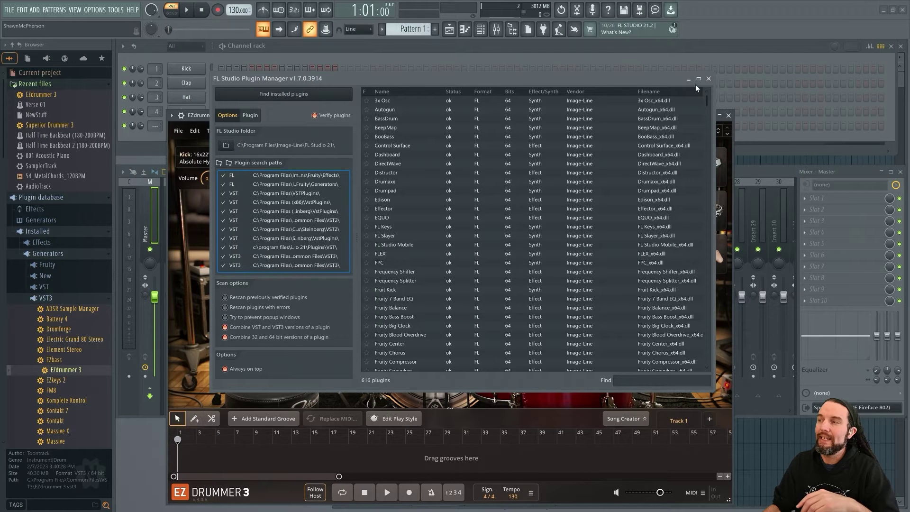
click(708, 79)
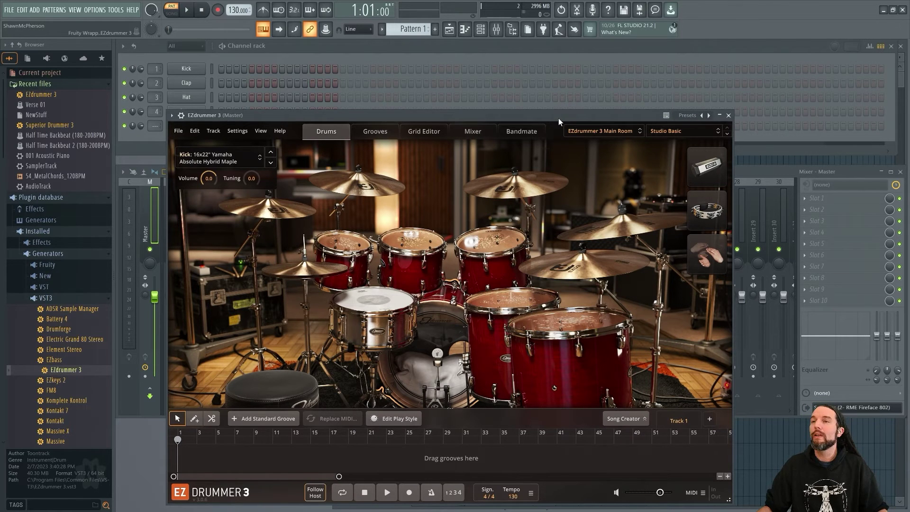
- Reposition EZdrummer 3's window and view its wrapper Processing tab and output connections, then close it
drag(556, 117, 505, 49)
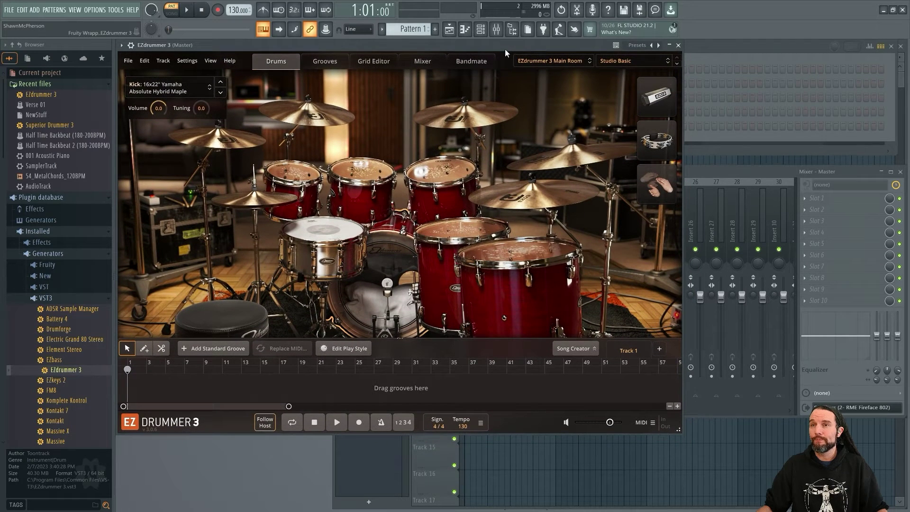
click(134, 49)
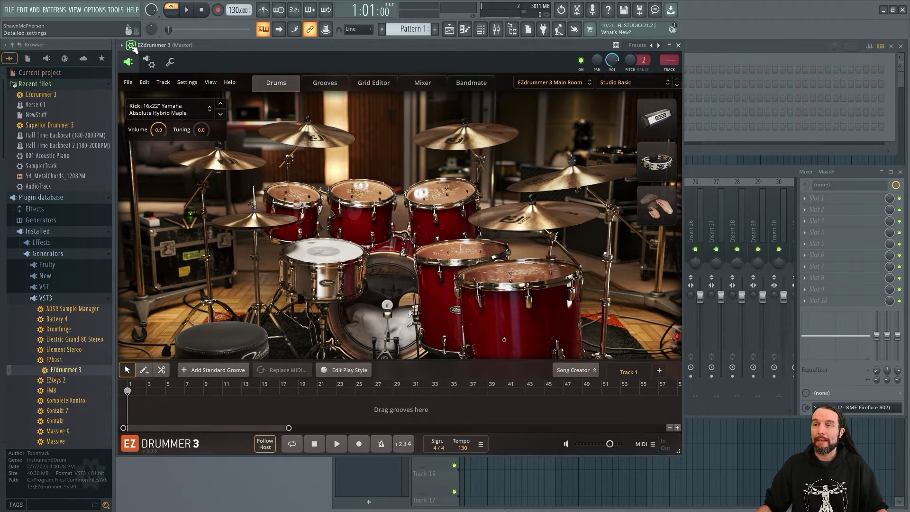
click(152, 63)
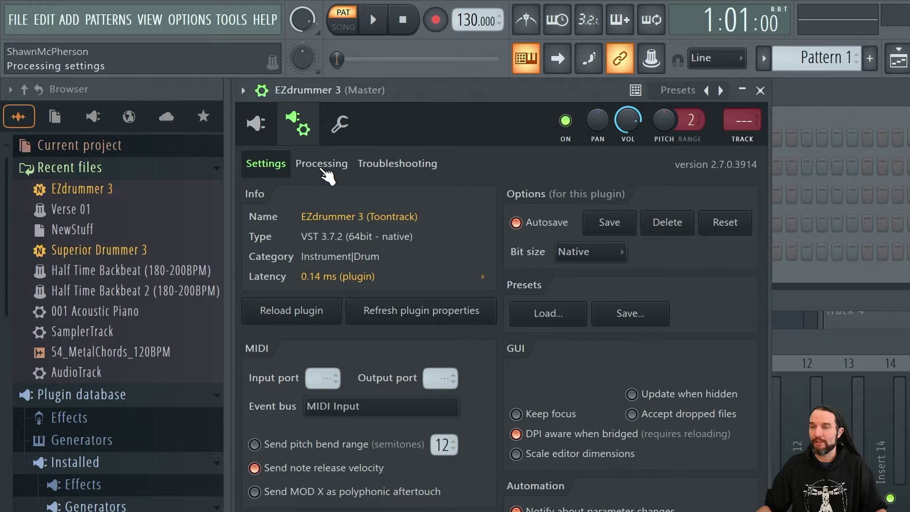
click(324, 170)
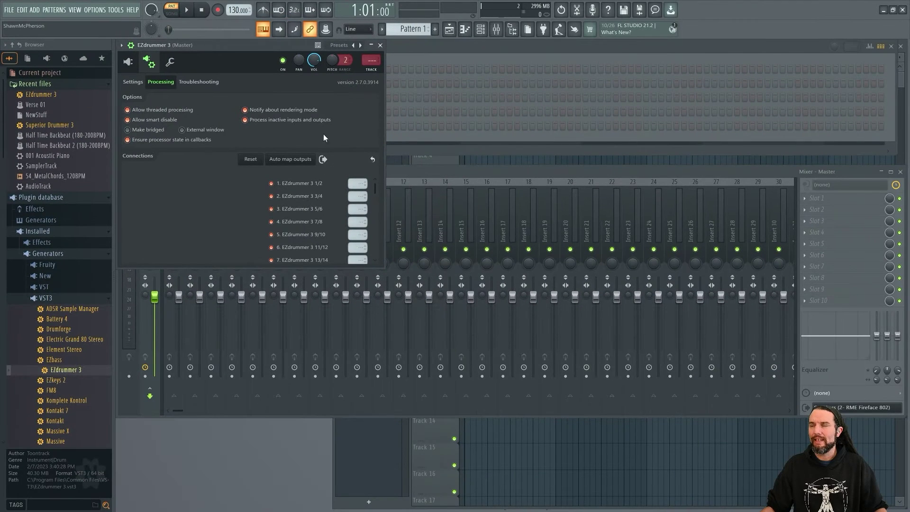
click(380, 45)
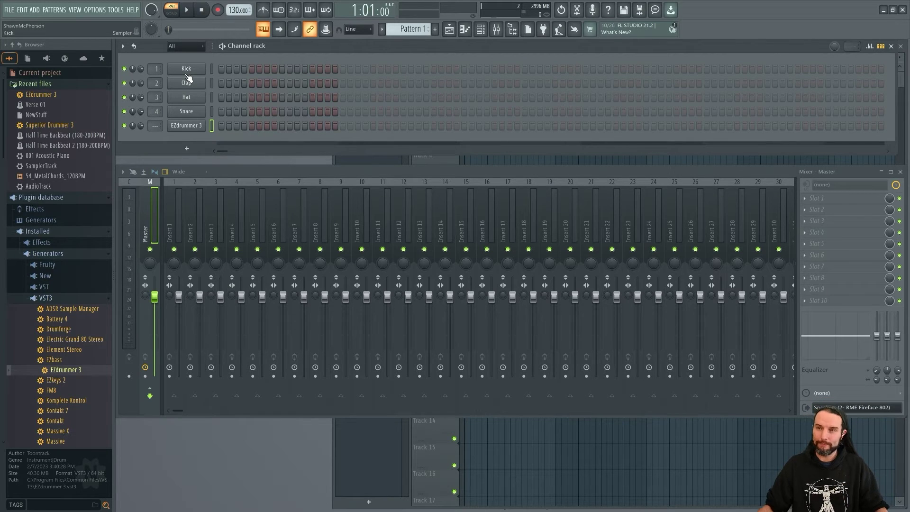
- Set EZdrummer 3's output 1/2 to insert 5 and auto-map the rest to inserts 5–20
click(186, 126)
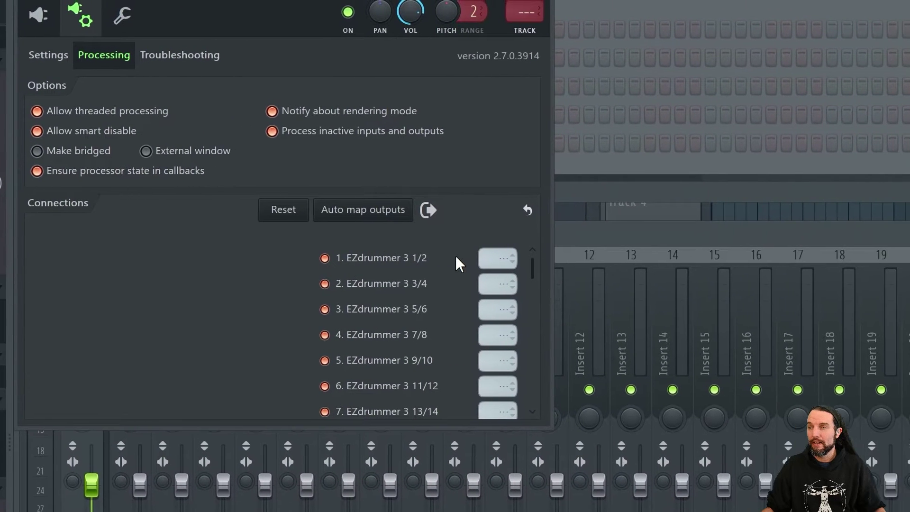
mouse_move(455, 256)
mouse_down()
mouse_move(455, 241)
mouse_move(455, 257)
mouse_up()
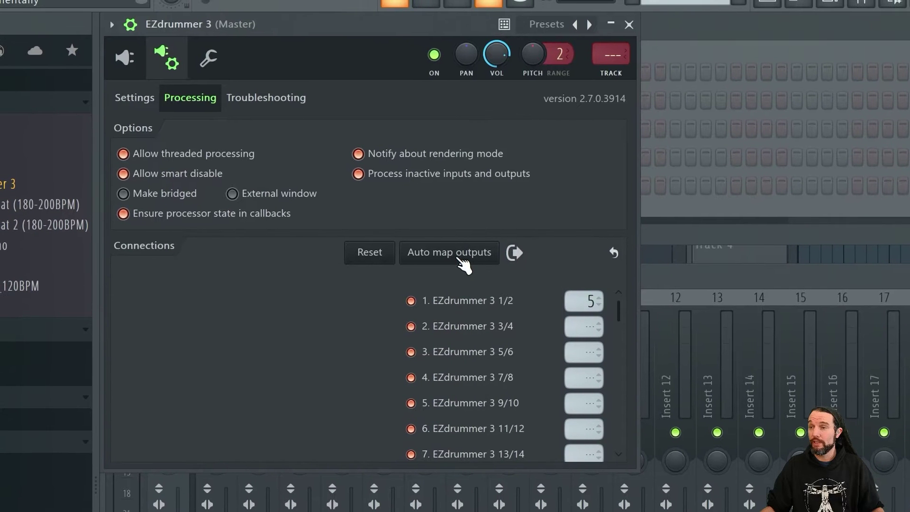
click(454, 251)
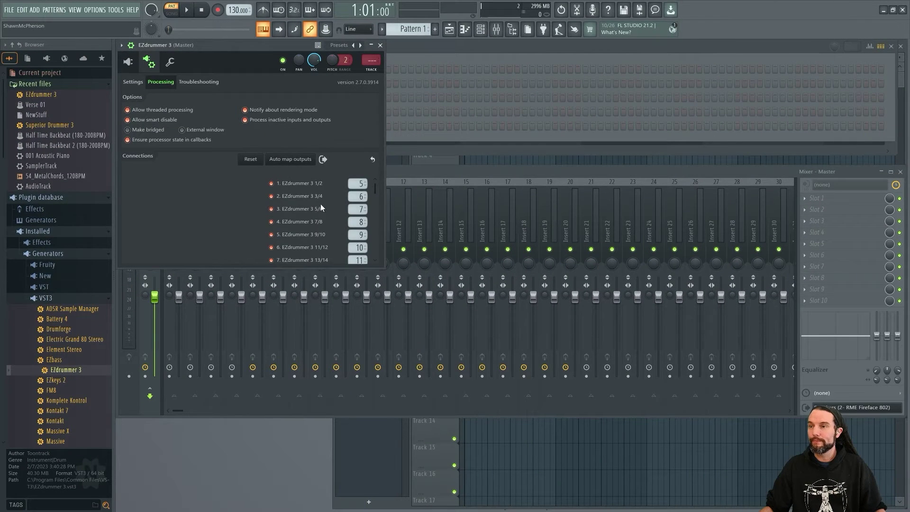
scroll(535, 353, down, 3)
scroll(334, 212, up, 3)
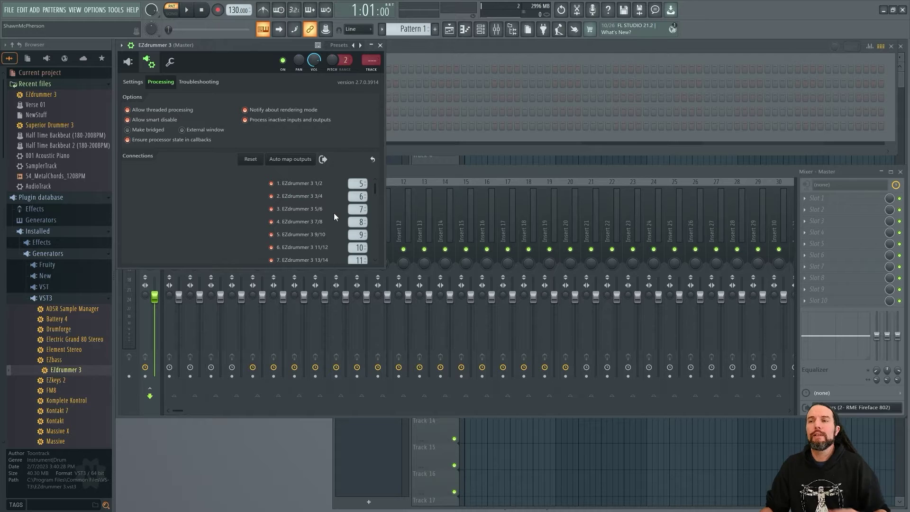
click(381, 46)
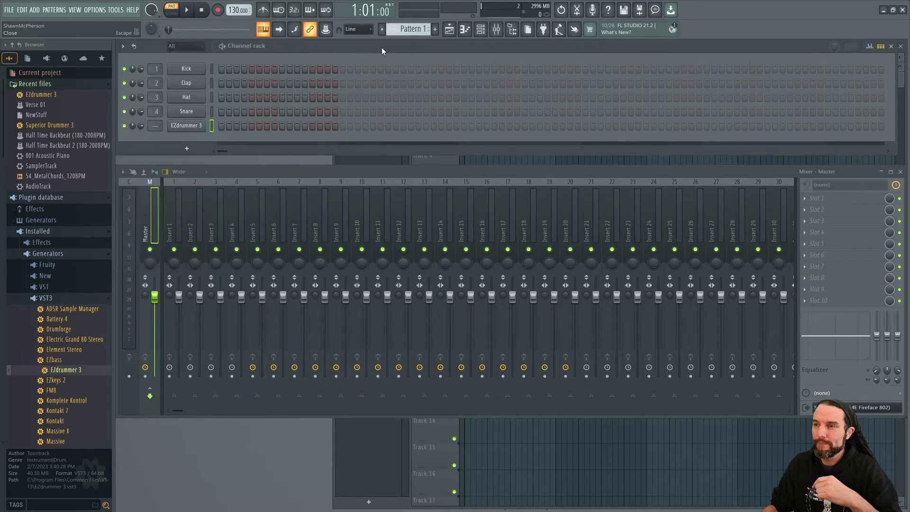
click(258, 198)
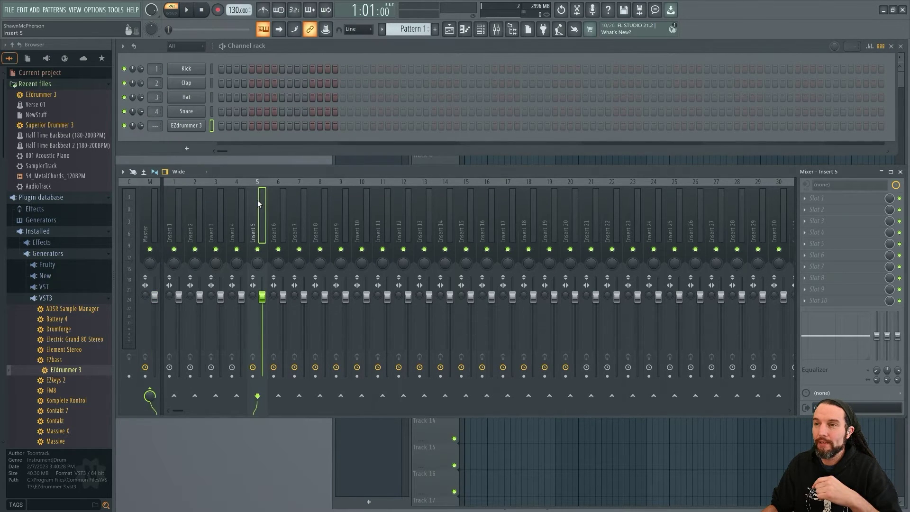
click(577, 211)
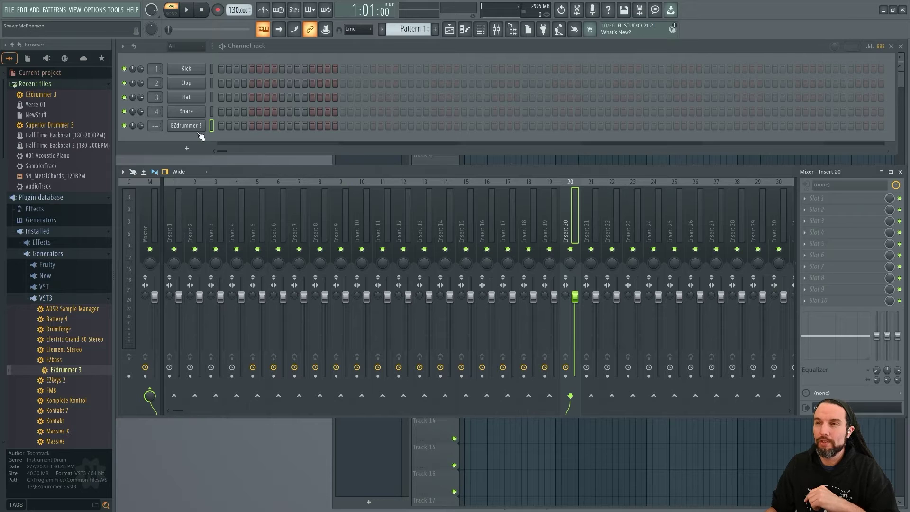
click(186, 125)
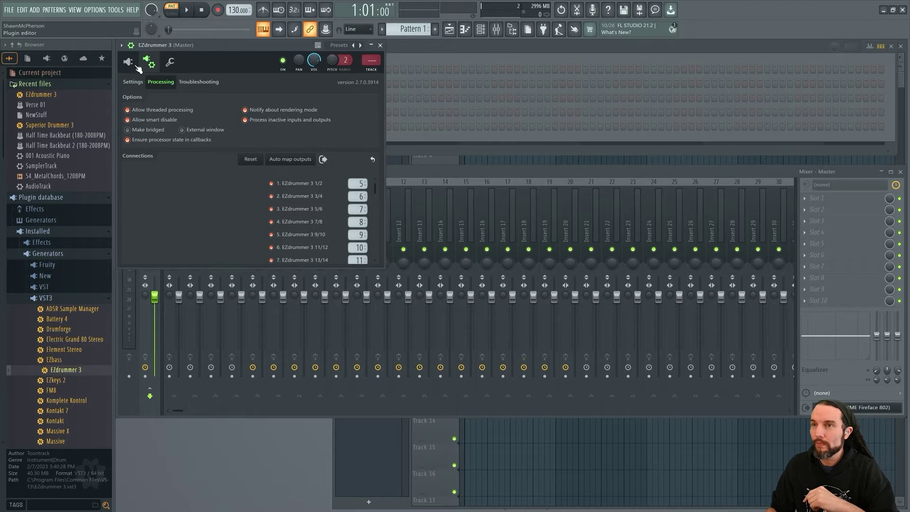
click(136, 67)
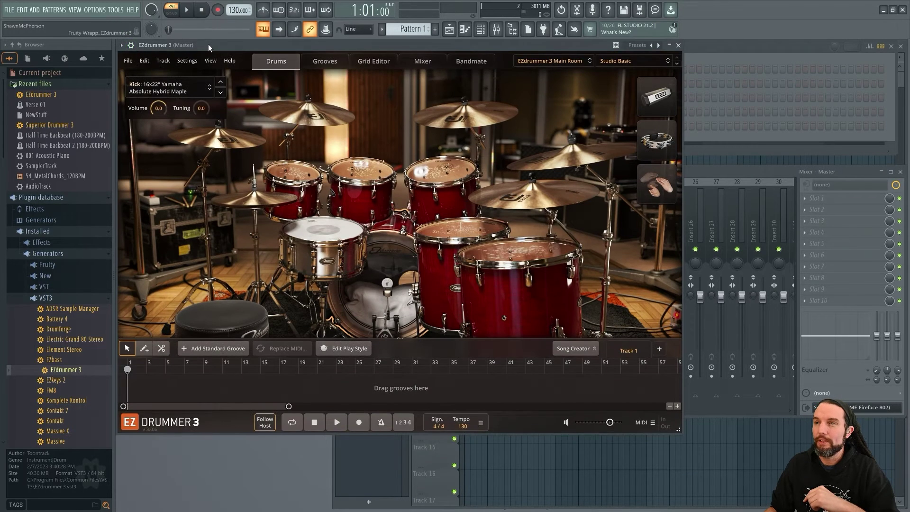
- Drop the Radio Rock 147 BPM verse groove into the EZdrummer 3 pattern and play it
drag(208, 44, 221, 129)
click(345, 150)
drag(340, 131, 354, 156)
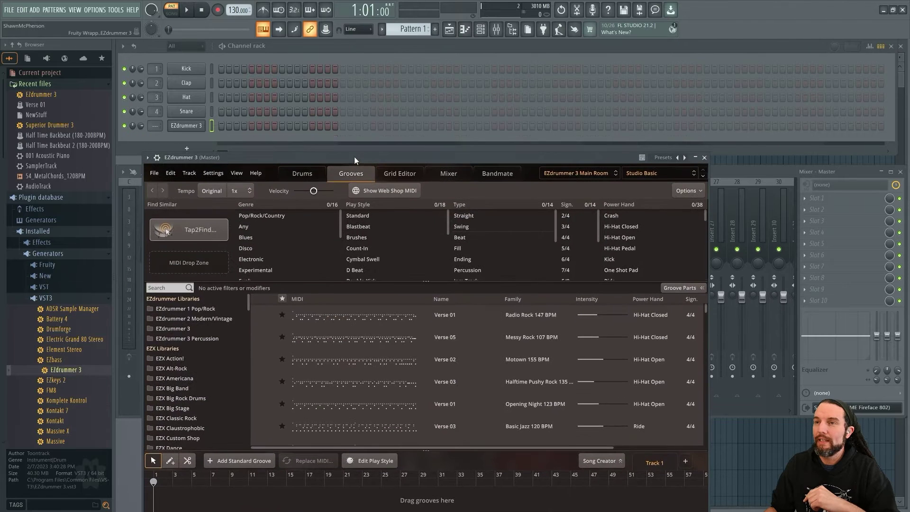
click(340, 307)
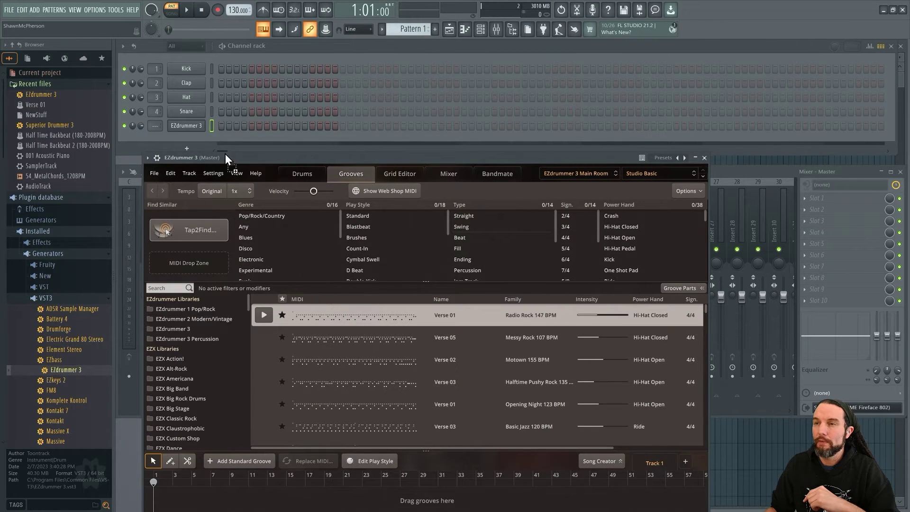
drag(194, 127, 197, 130)
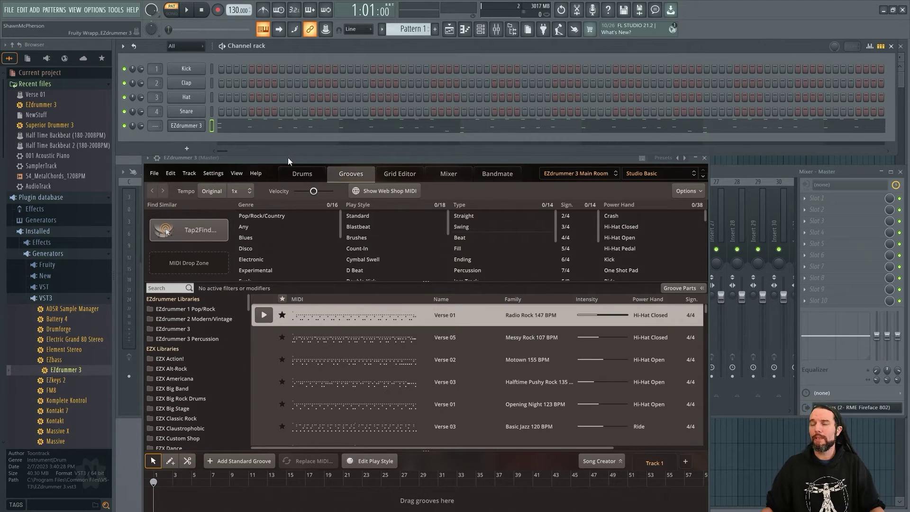
key(space)
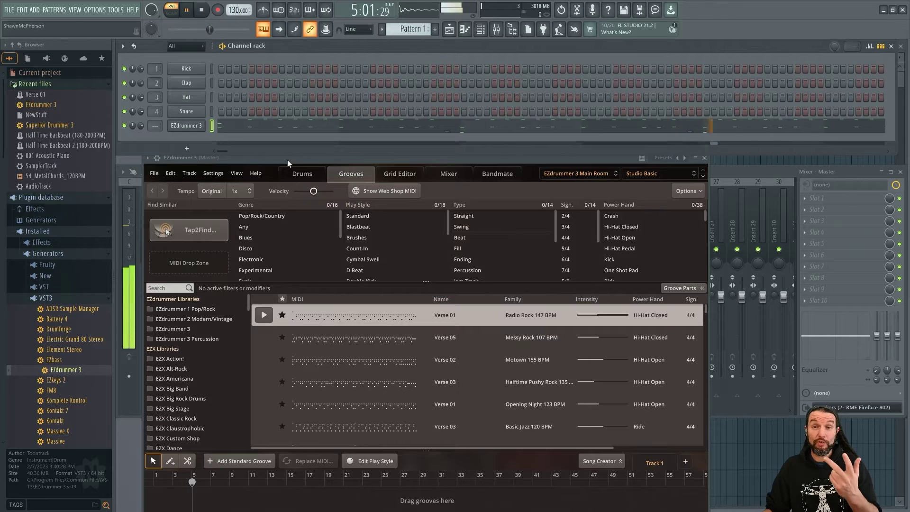
click(704, 158)
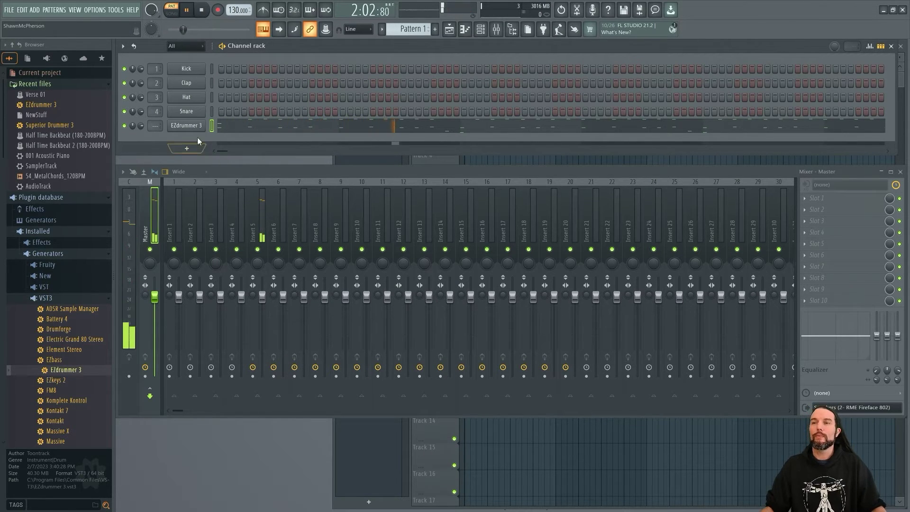
- Set EZdrummer's drum mixer Route Outputs to Multichannel, then close the plugin window
click(188, 126)
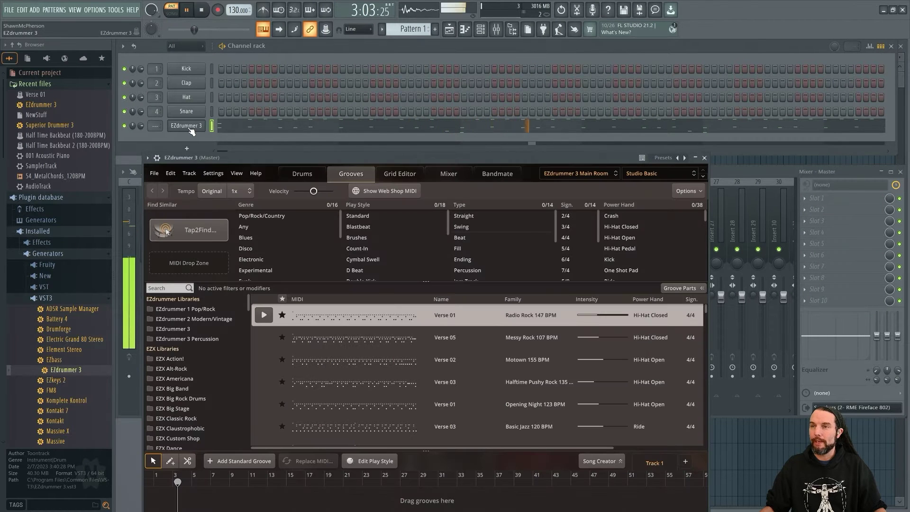
drag(230, 152, 211, 50)
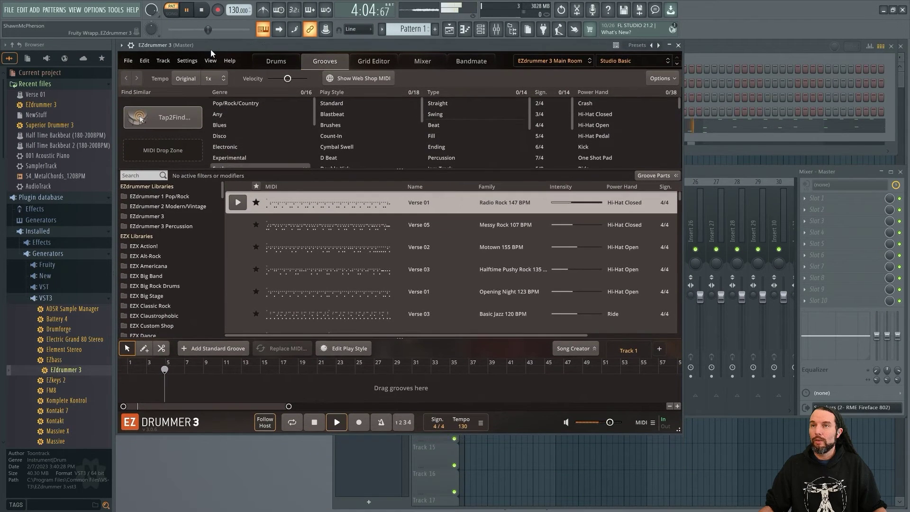
click(422, 62)
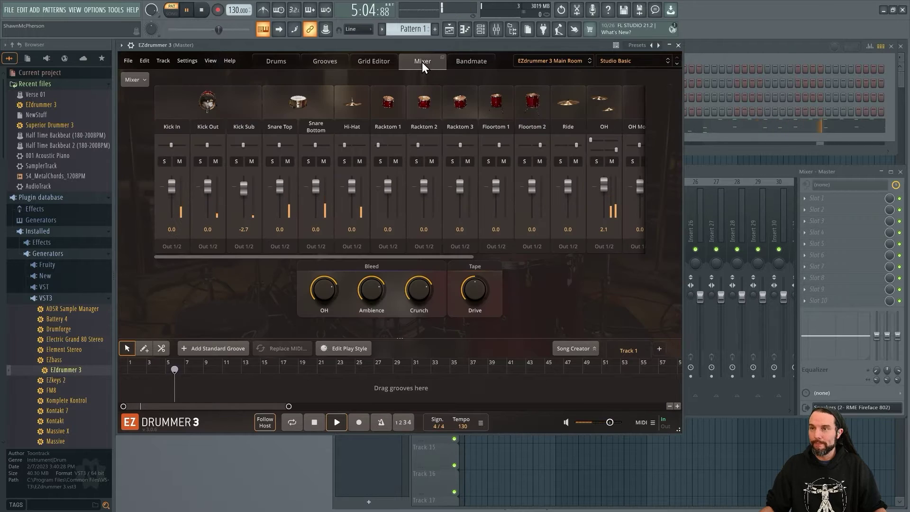
click(143, 81)
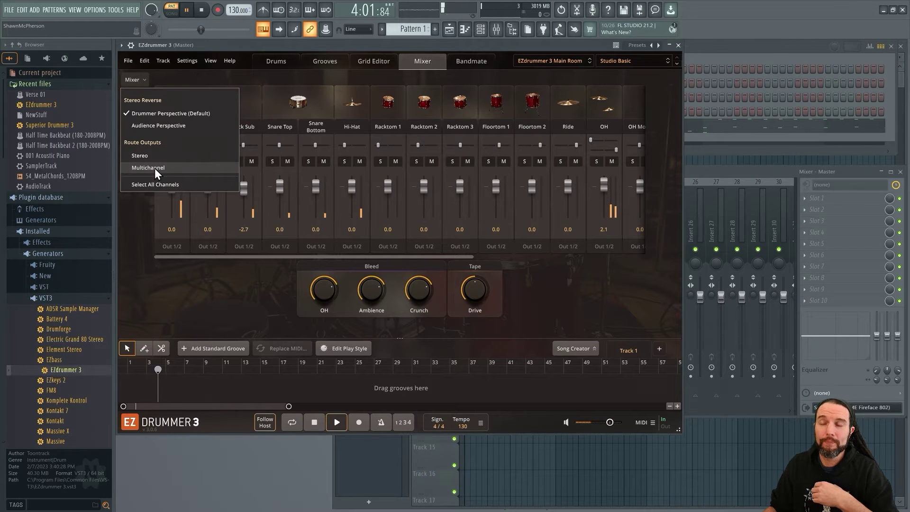
click(158, 183)
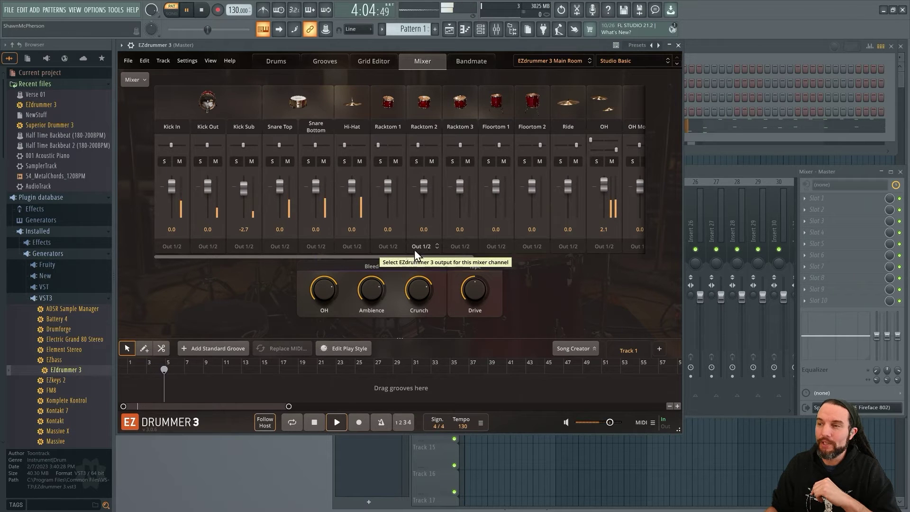
click(143, 83)
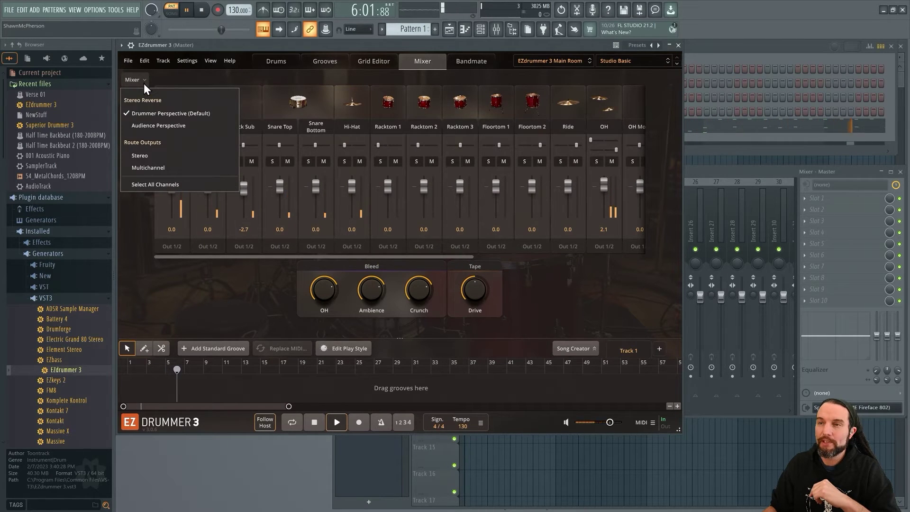
click(149, 167)
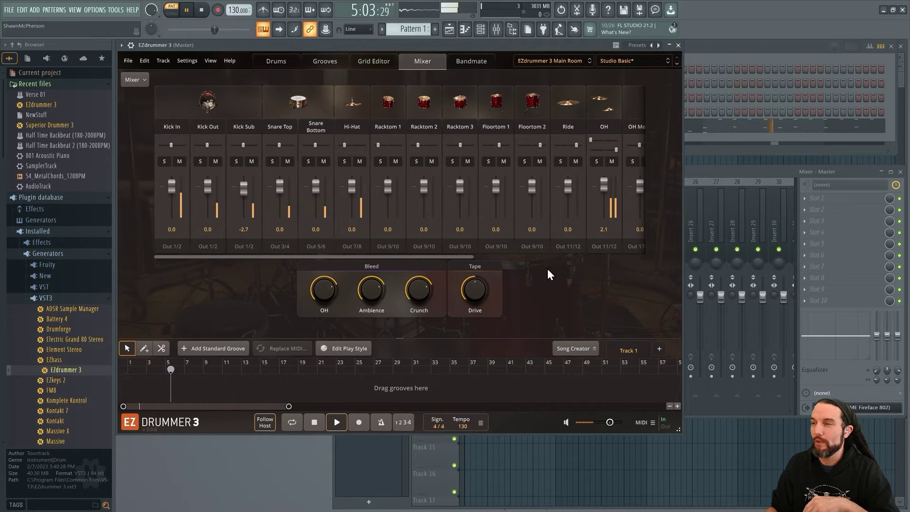
click(136, 82)
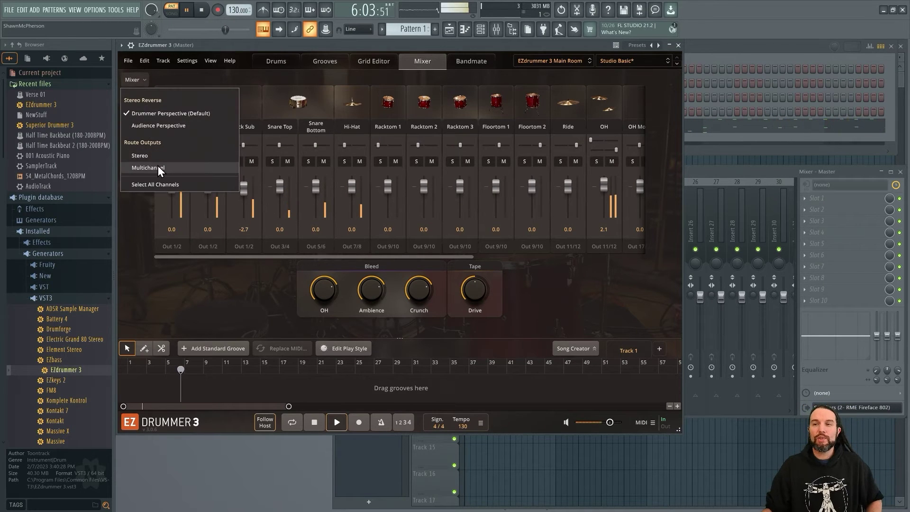
click(214, 285)
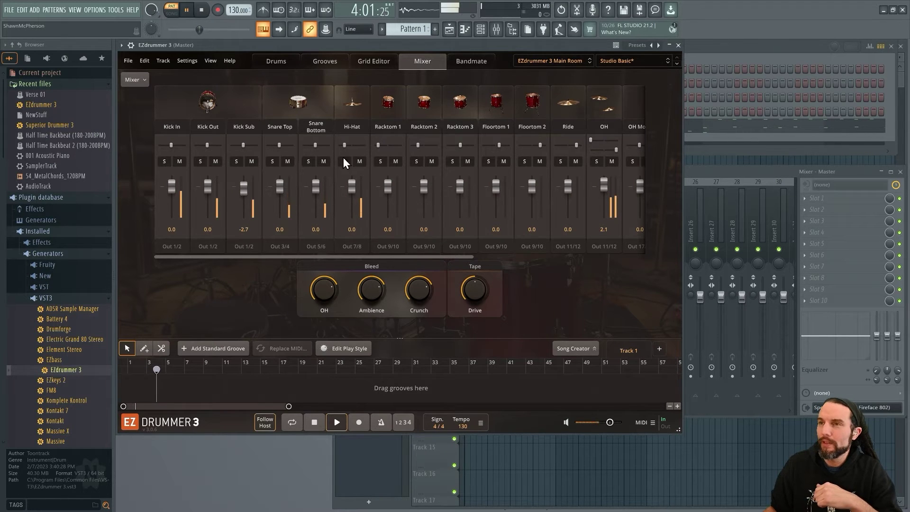
click(678, 45)
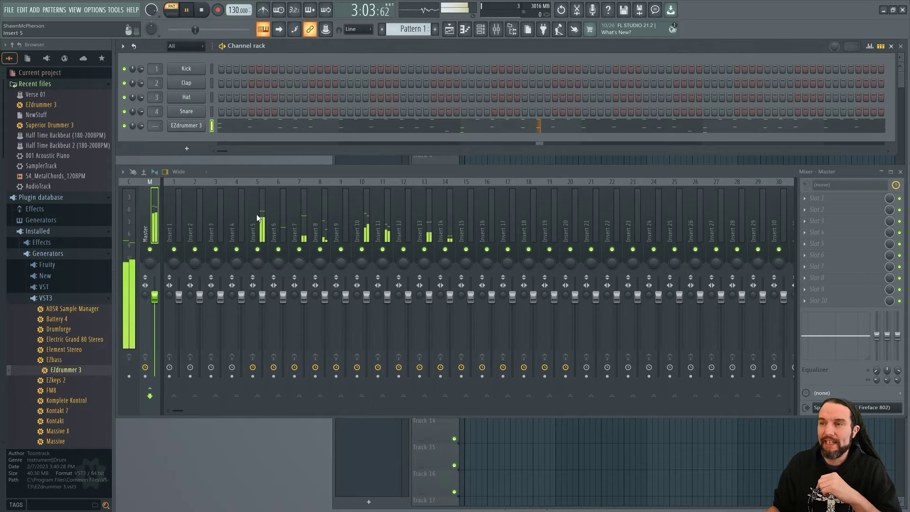
- Solo inserts 5, 6 and 7 in turn, unsolo, and reopen the EZdrummer 3 window
ctrl+click(257, 250)
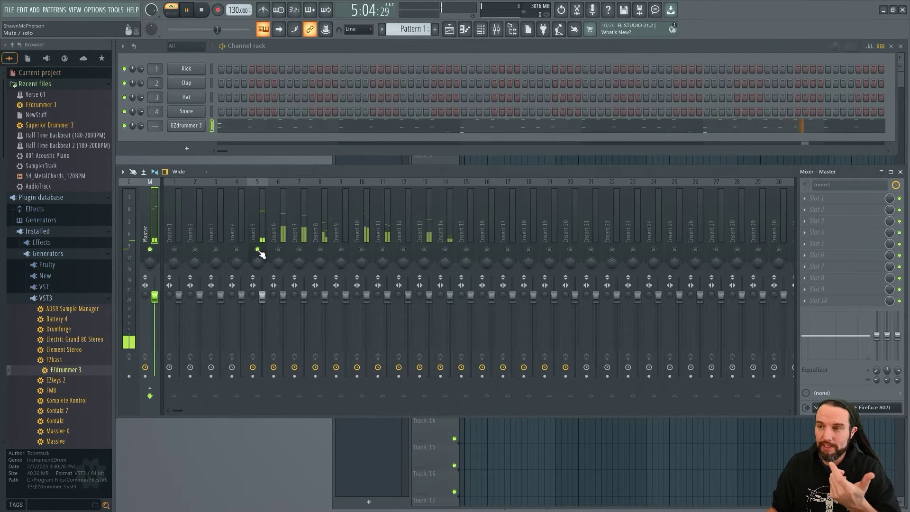
ctrl+click(258, 249)
ctrl+click(278, 249)
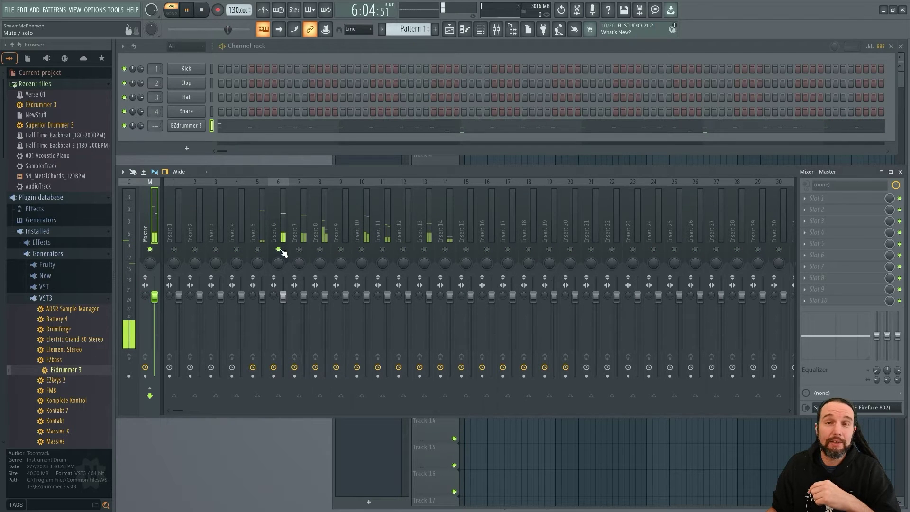
ctrl+click(278, 249)
ctrl+click(299, 249)
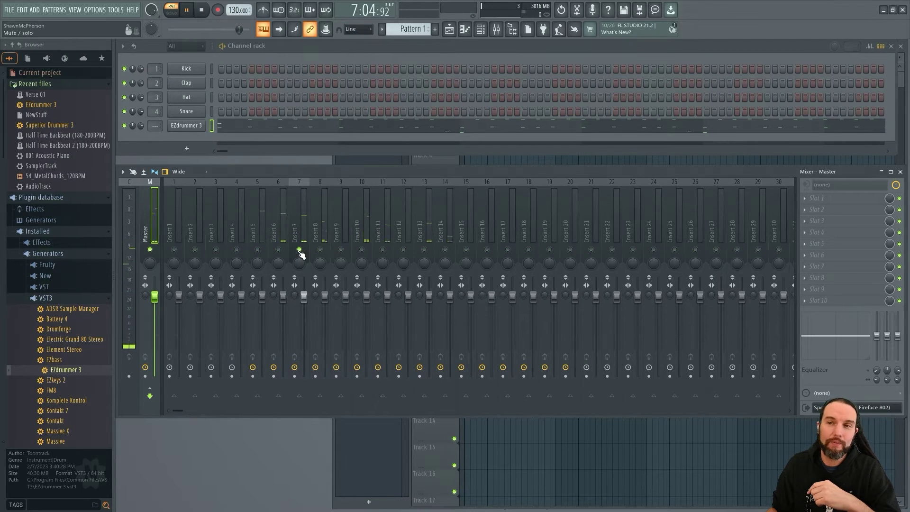
ctrl+click(299, 249)
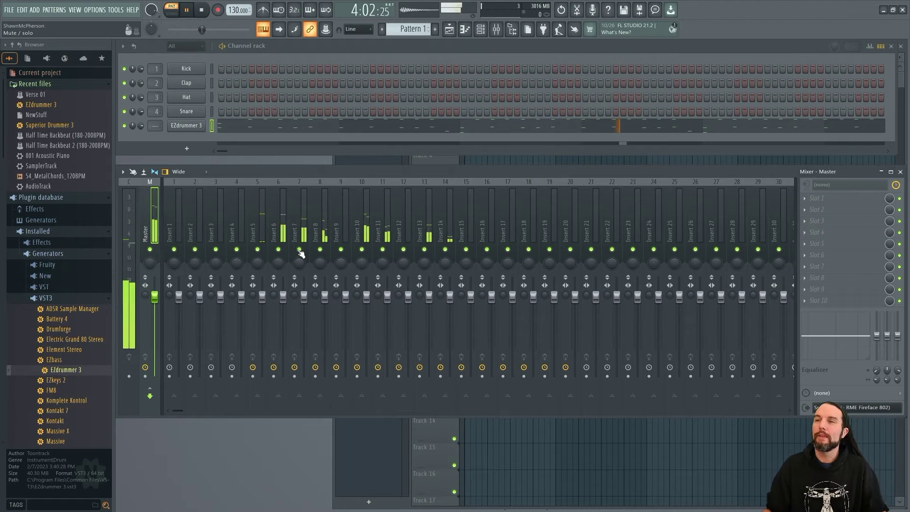
click(184, 126)
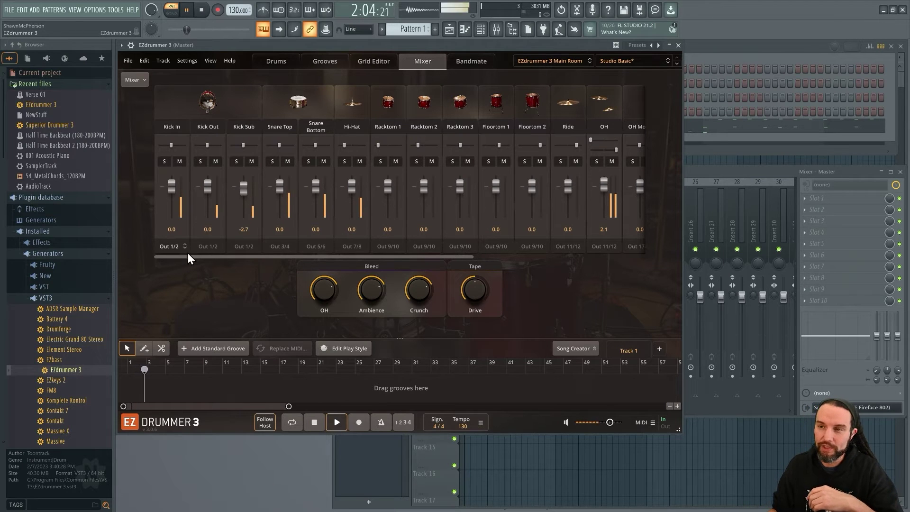
- Route Kick Out to Out 3/4 and Kick Sub to Out 5/6, then check the presets list
click(176, 247)
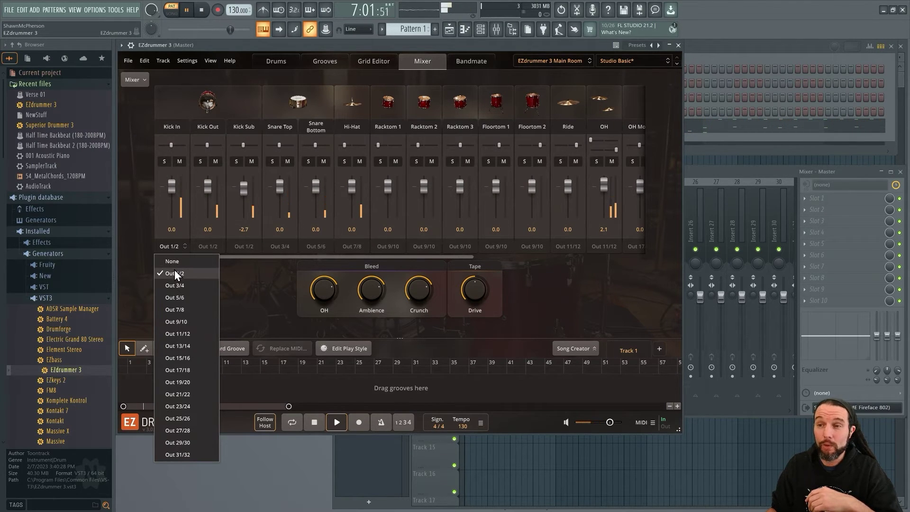
click(209, 245)
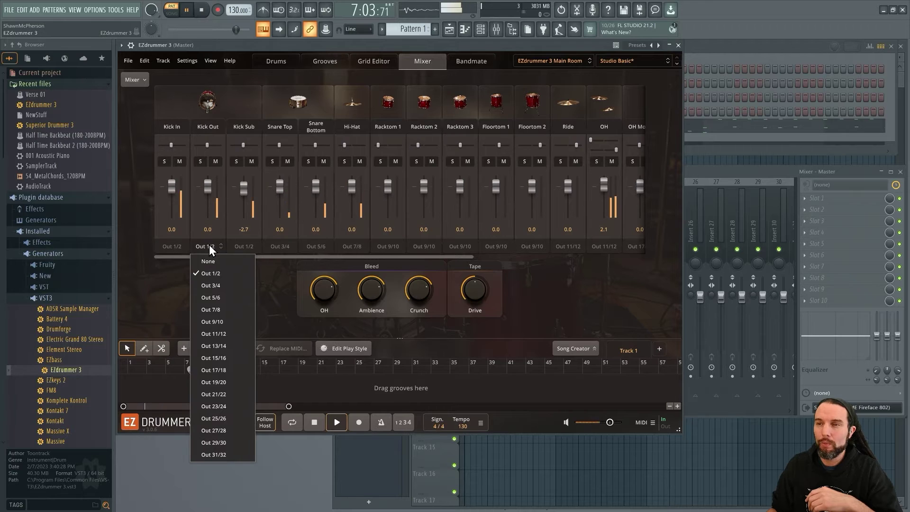
click(217, 285)
click(245, 246)
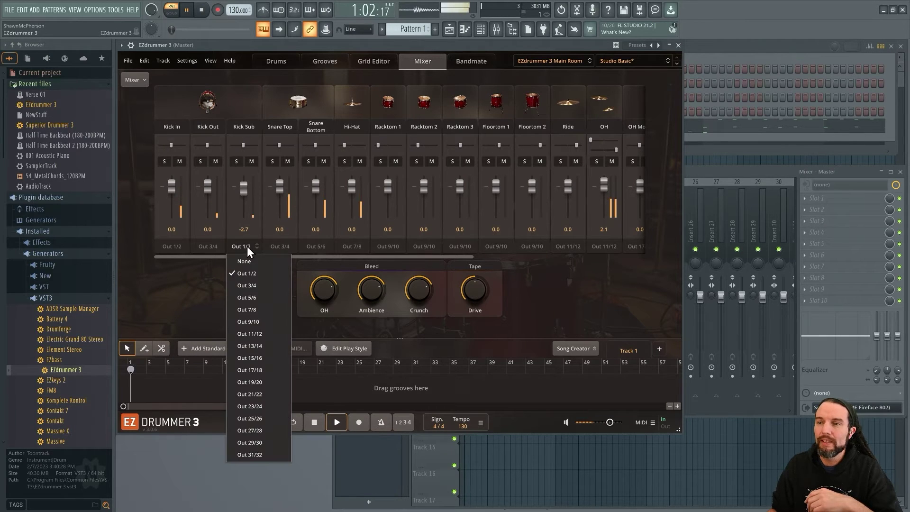
click(252, 297)
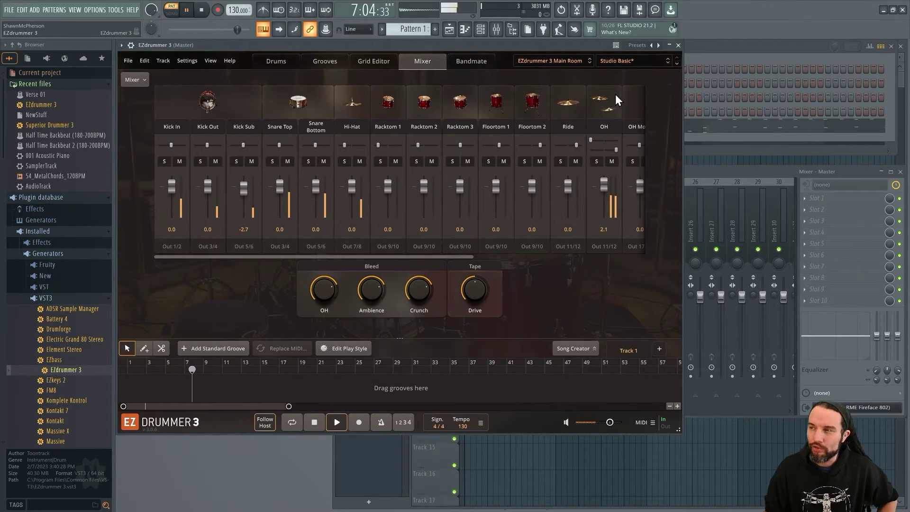
click(618, 62)
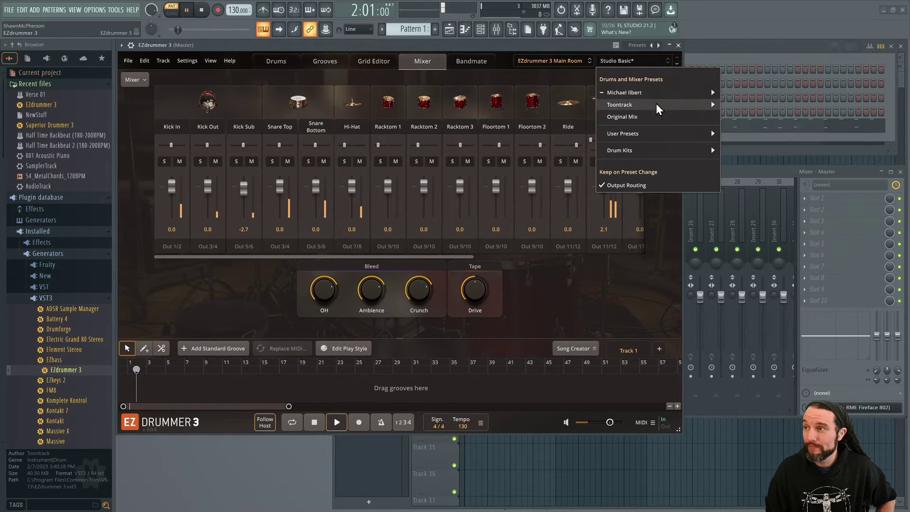
click(533, 47)
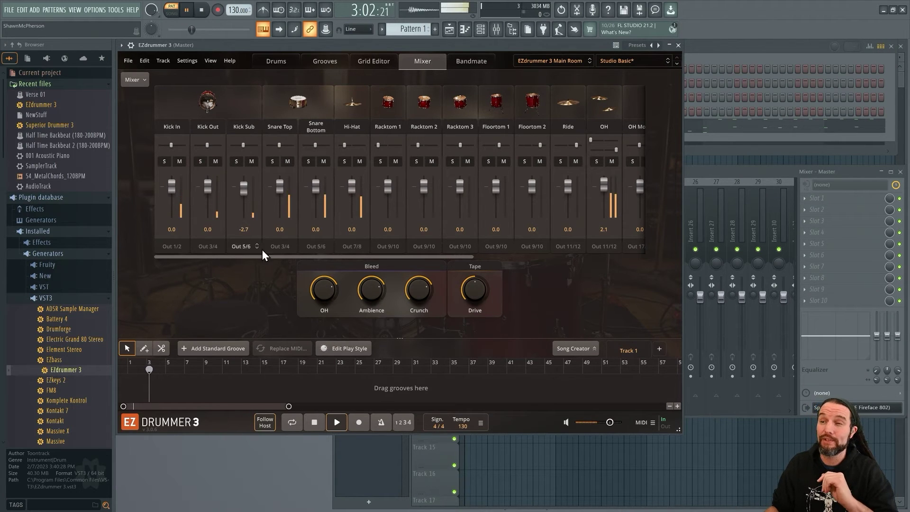
- Send Snare Top and Snare Bottom to Out 7/8 and Hi-Hat to Out 9/10
click(287, 251)
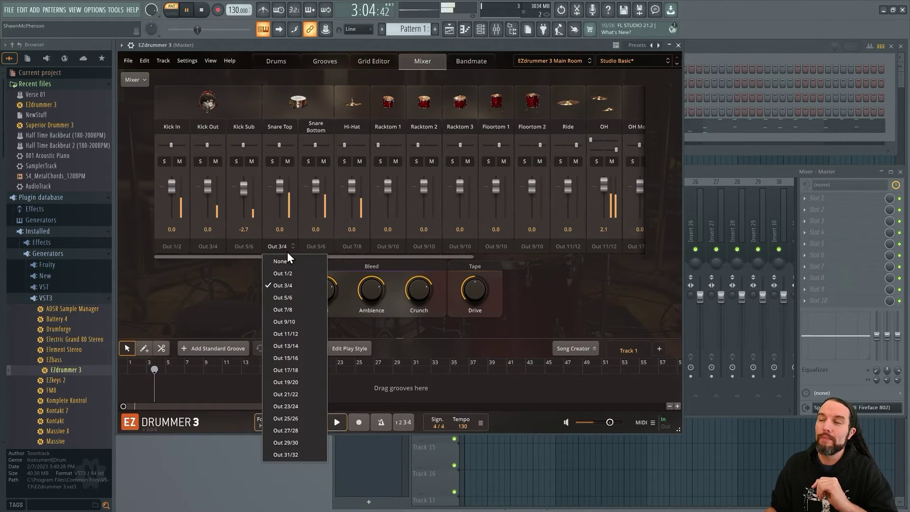
click(294, 309)
click(317, 247)
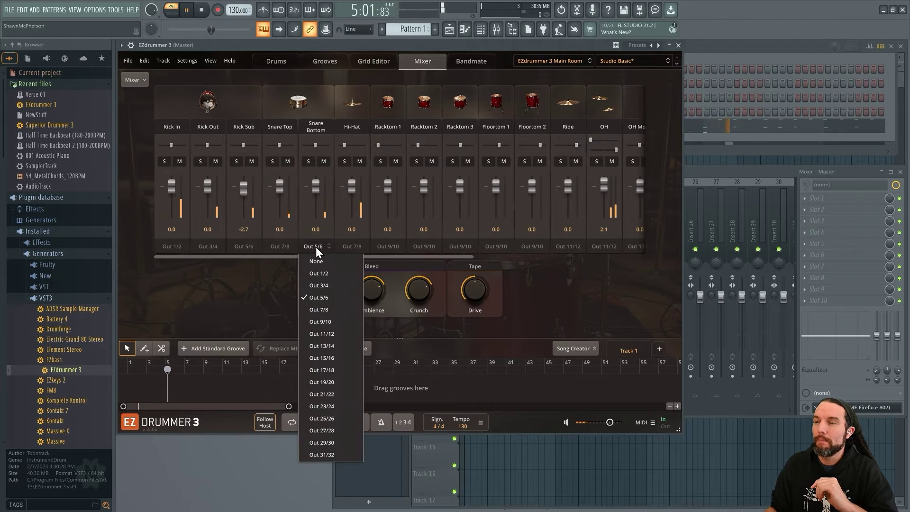
click(316, 309)
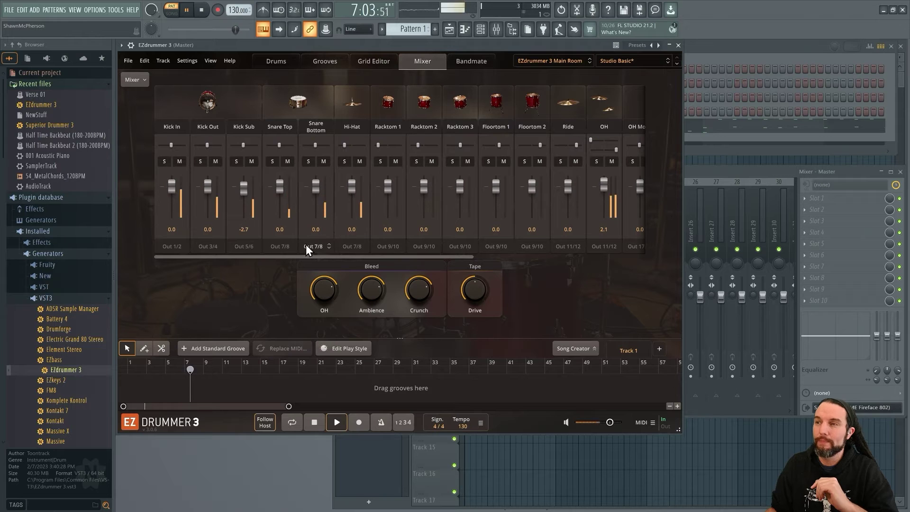
click(352, 247)
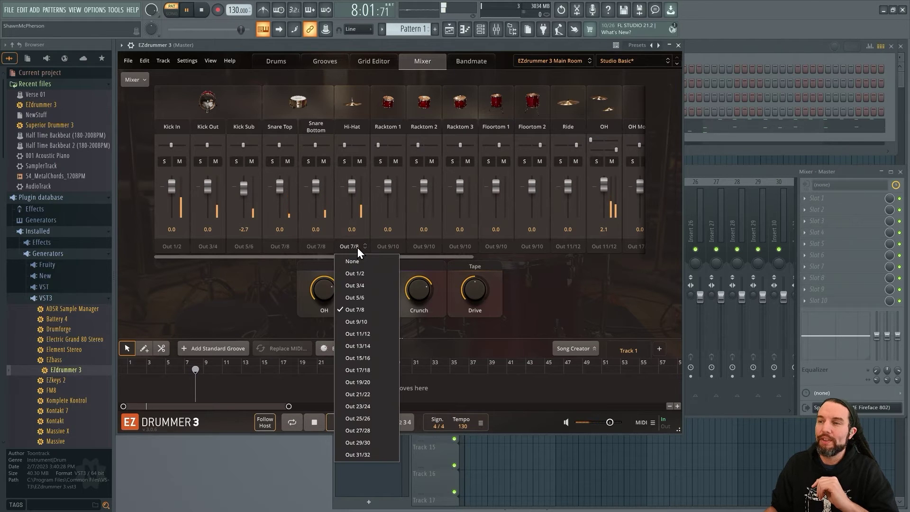
click(359, 321)
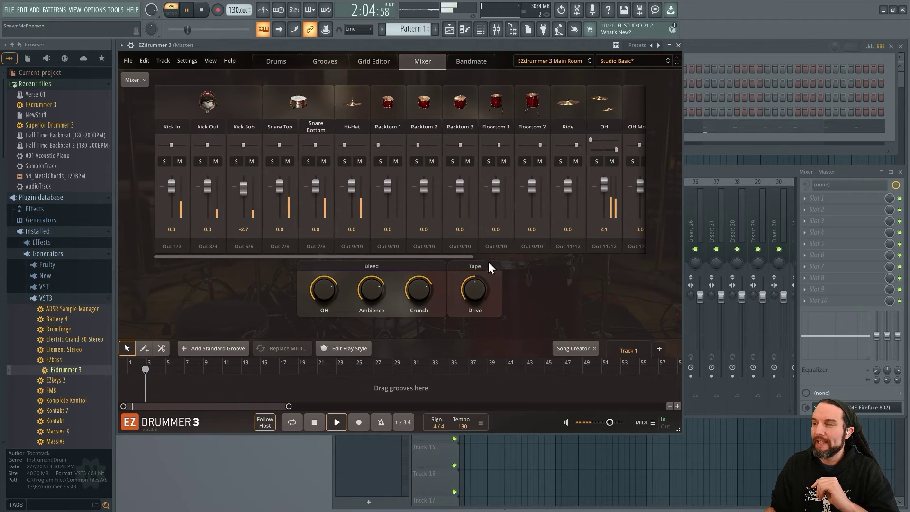
- Route Racktoms 1–3 to Out 11/12, 13/14, 15/16 and Floortoms 1–2 to Out 17/18, 19/20
click(391, 248)
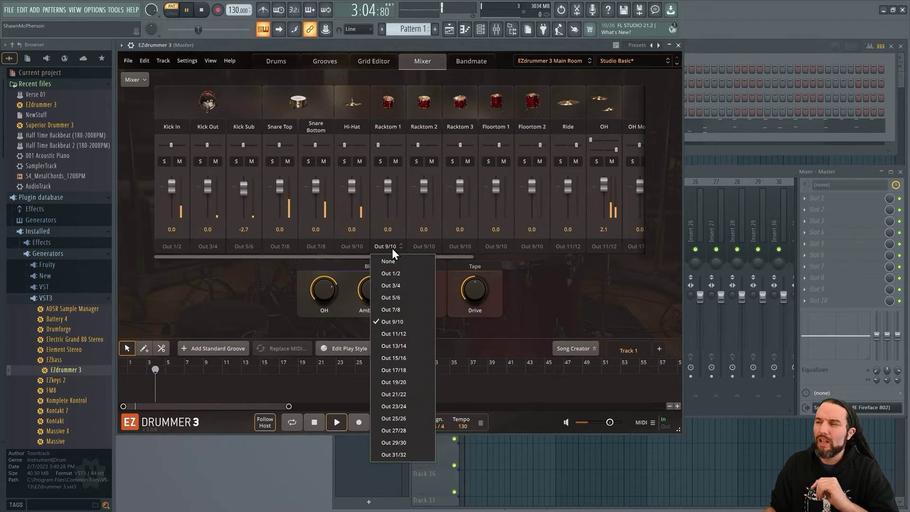
click(403, 335)
click(429, 250)
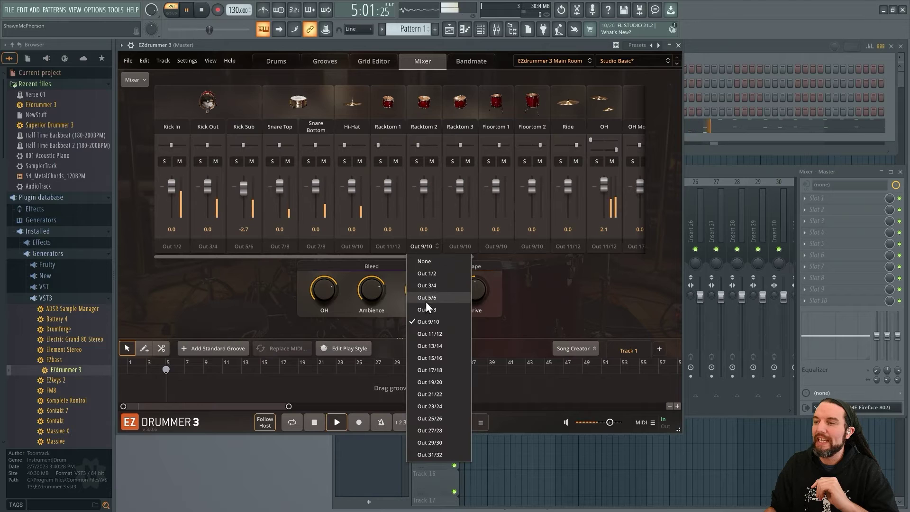
click(426, 344)
click(462, 249)
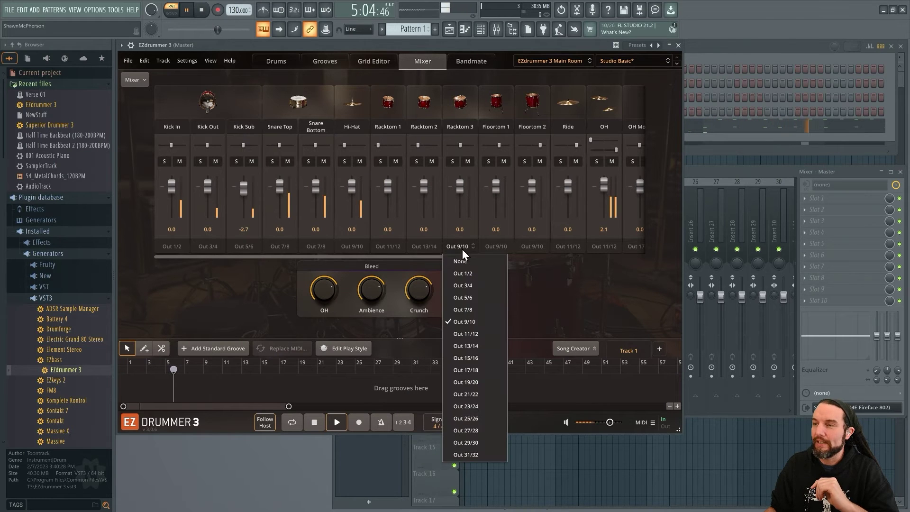
click(462, 357)
click(498, 247)
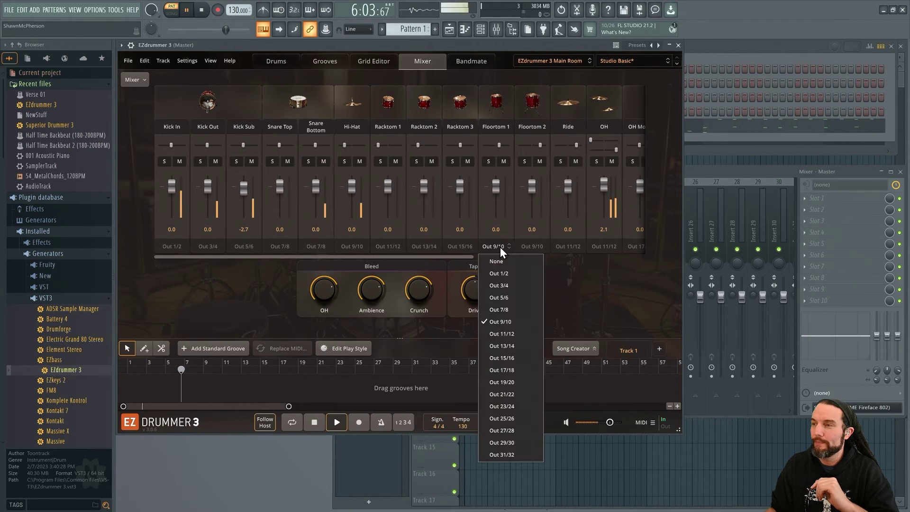
click(502, 370)
drag(461, 258, 479, 258)
click(429, 246)
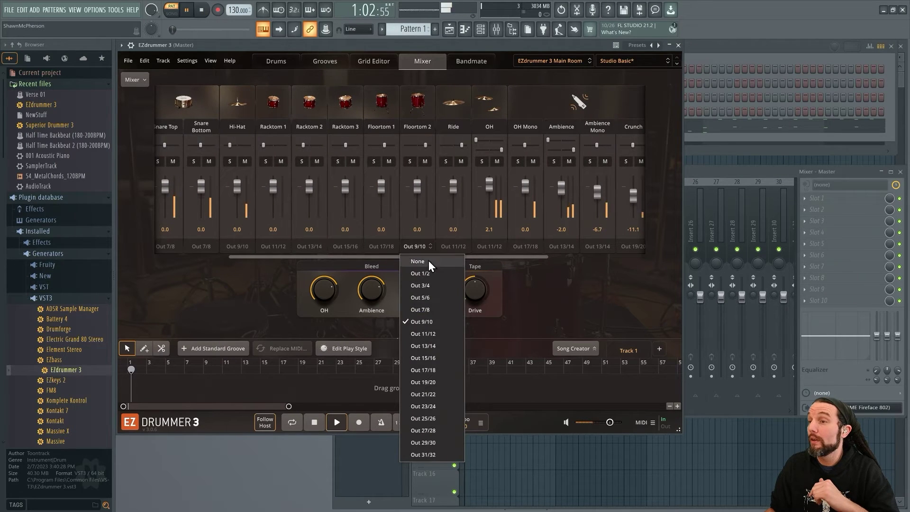
click(428, 381)
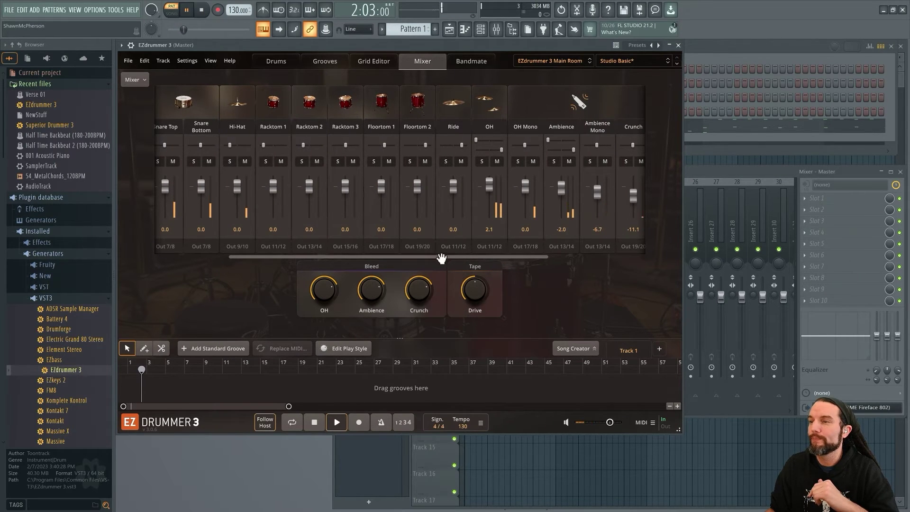
drag(441, 258, 521, 256)
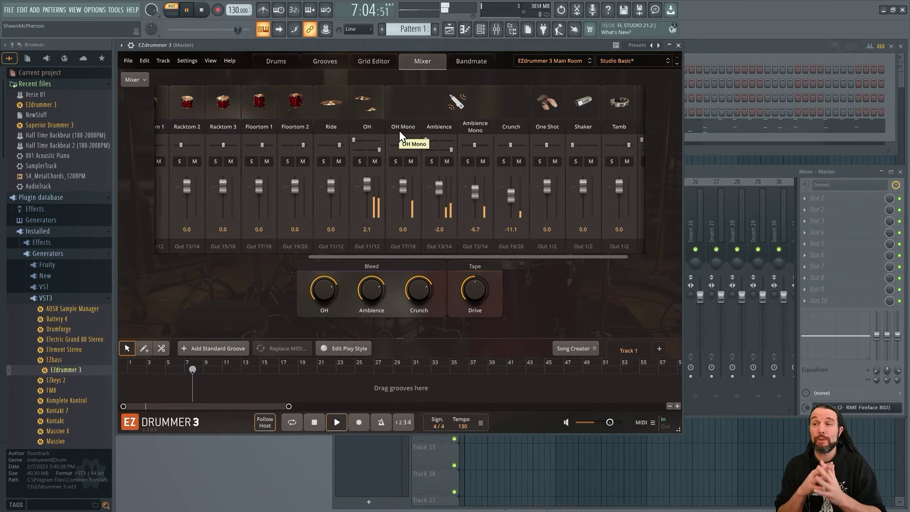
- Send the Ride, OH and OH Mono channels to Out 21/22
click(328, 246)
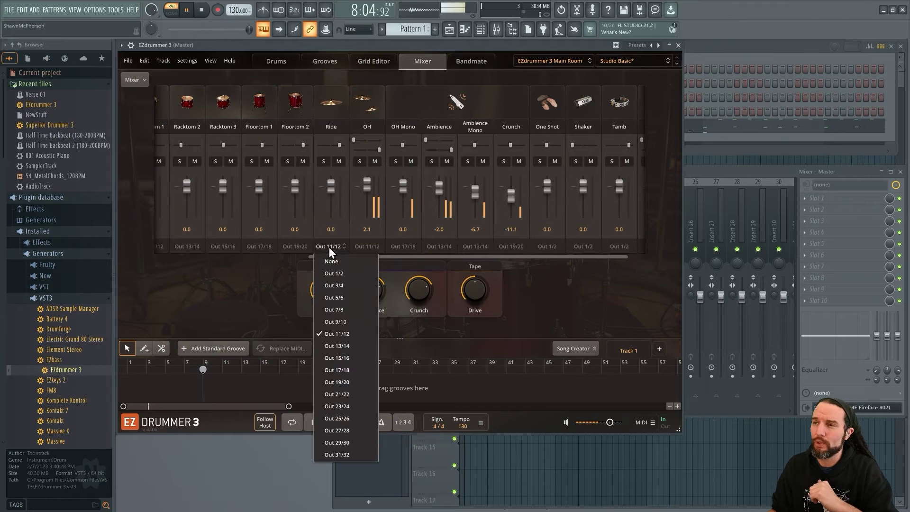
click(345, 394)
click(369, 247)
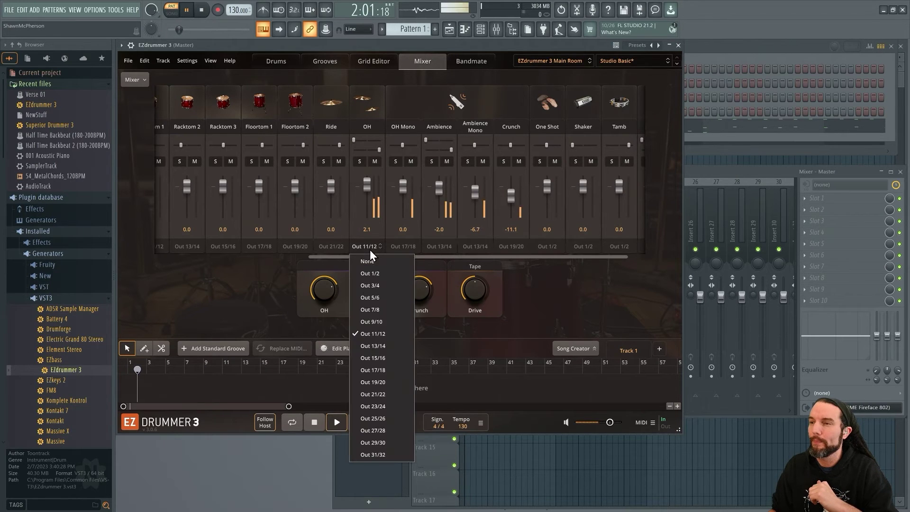
click(373, 394)
click(400, 247)
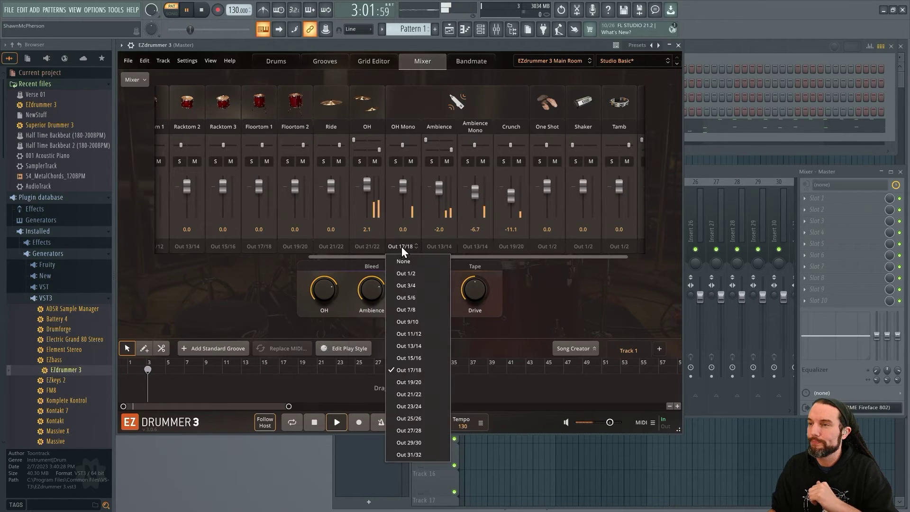
click(413, 394)
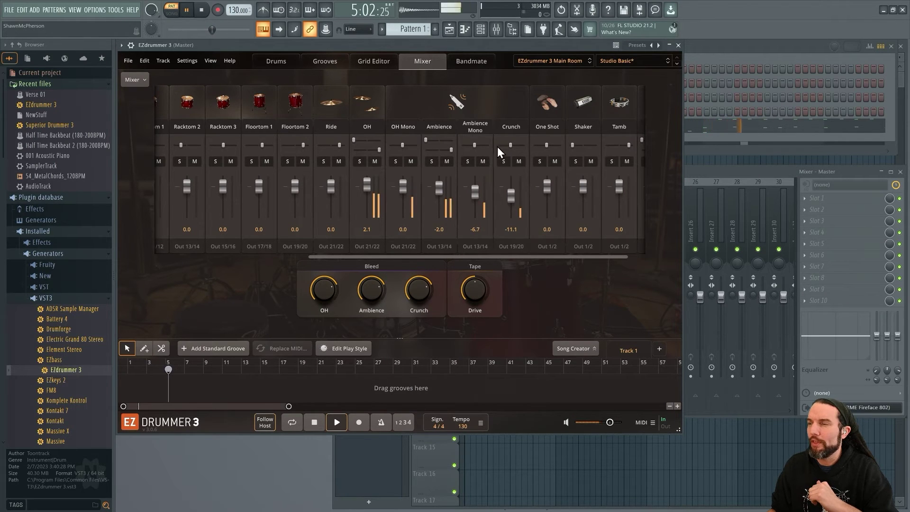
- Send the Ambience, Ambience Mono and Crunch channels to Out 23/24
click(444, 246)
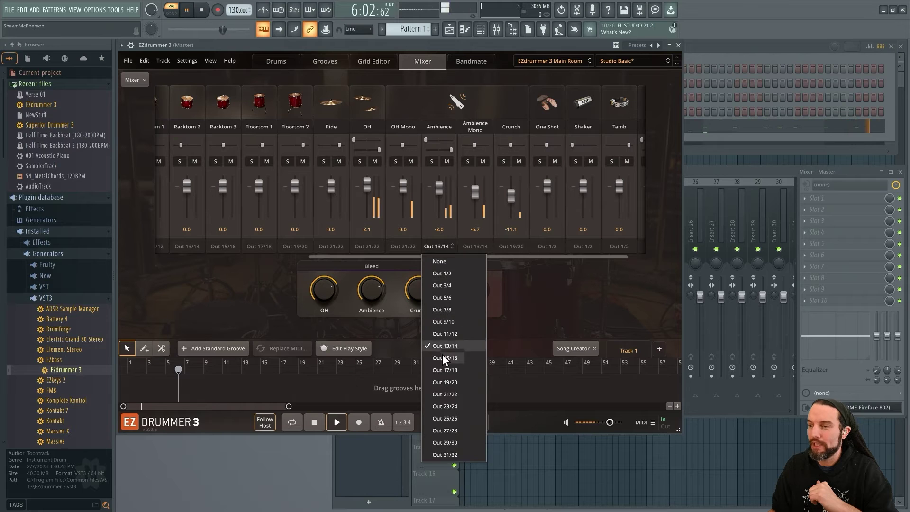
click(446, 406)
click(475, 247)
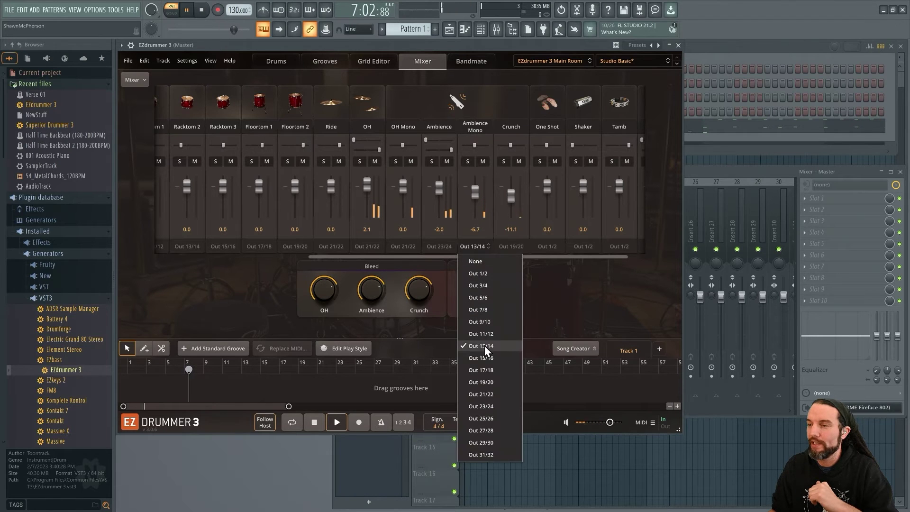
click(482, 405)
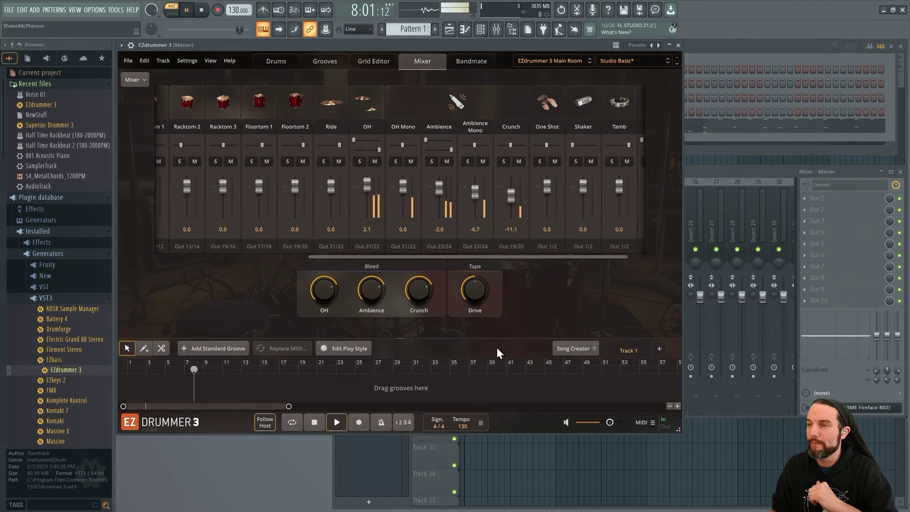
click(510, 246)
click(519, 406)
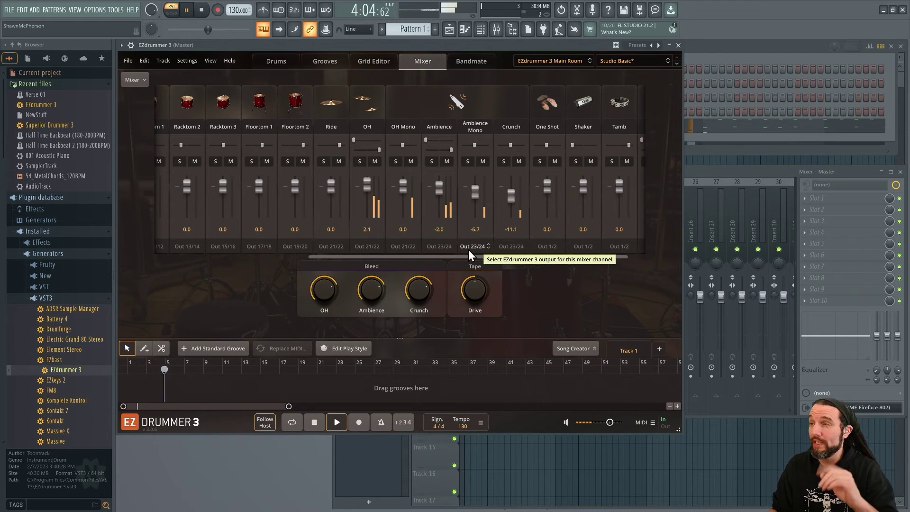
- At the end of EZdrummer's mixer, set the One Shot, Shaker, Tamb and Perc OH outputs to Out 31/32
drag(467, 256, 500, 259)
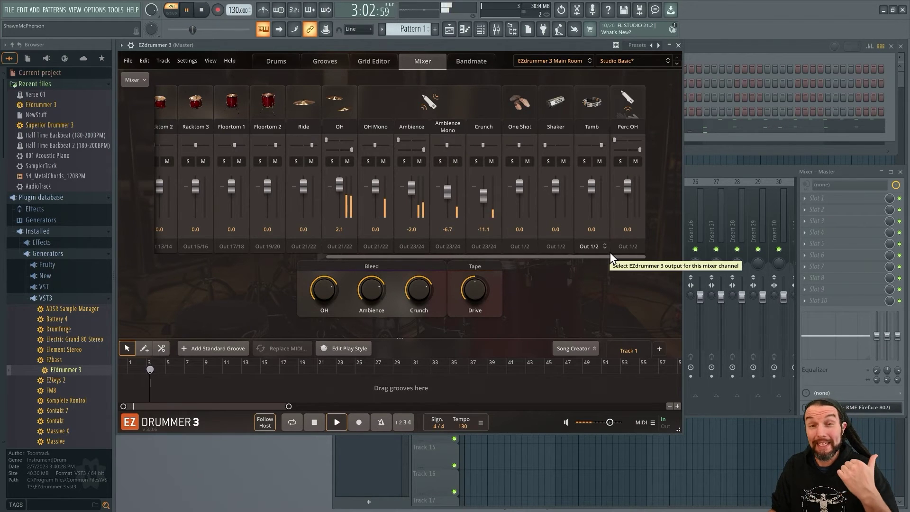
click(520, 246)
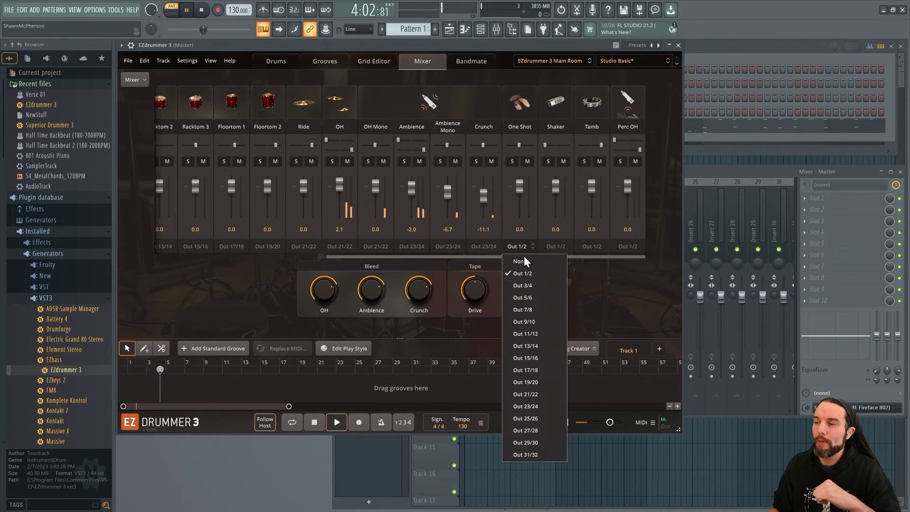
click(530, 452)
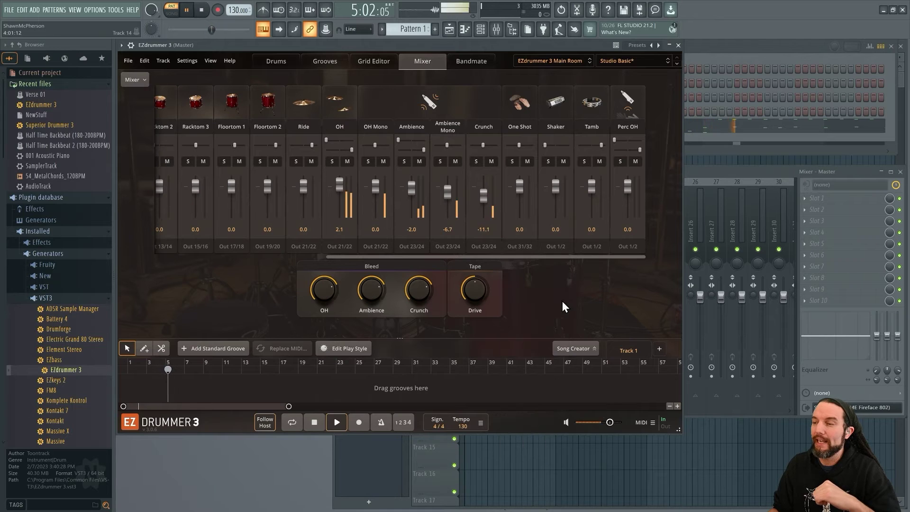
click(559, 247)
click(566, 452)
click(590, 247)
click(601, 452)
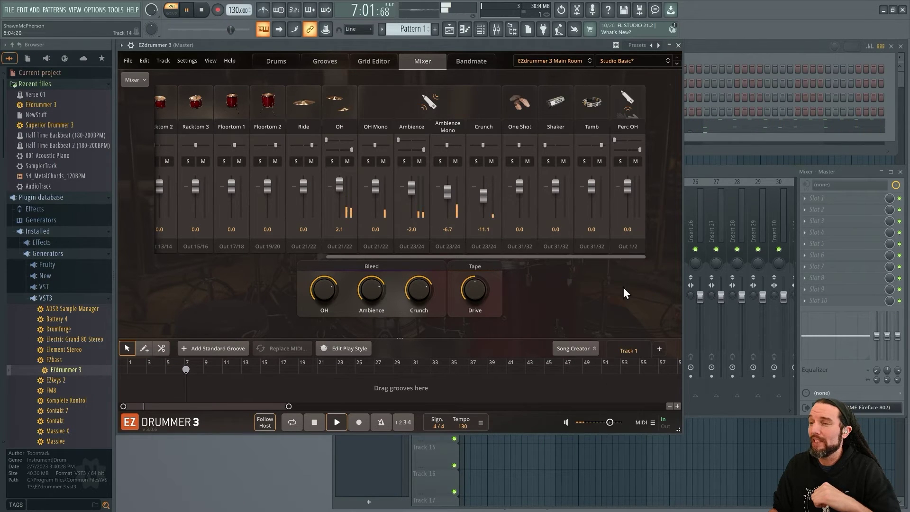
click(624, 246)
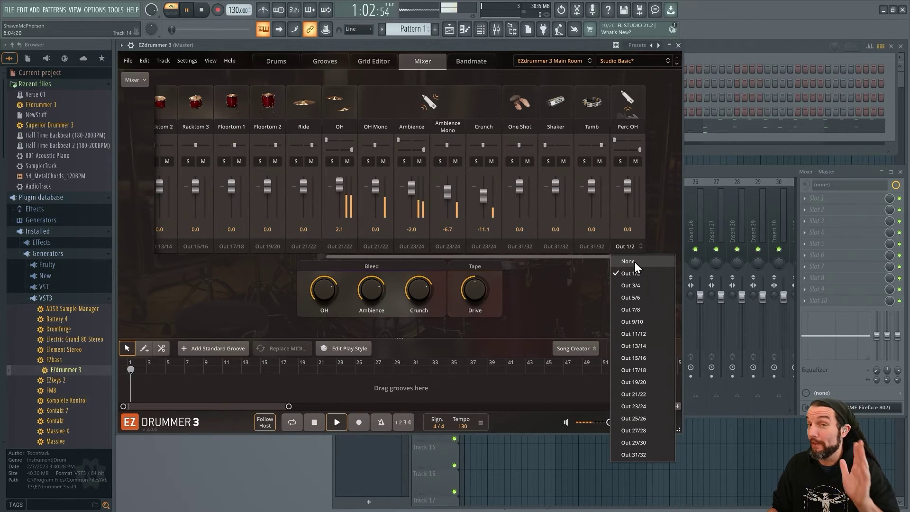
click(639, 454)
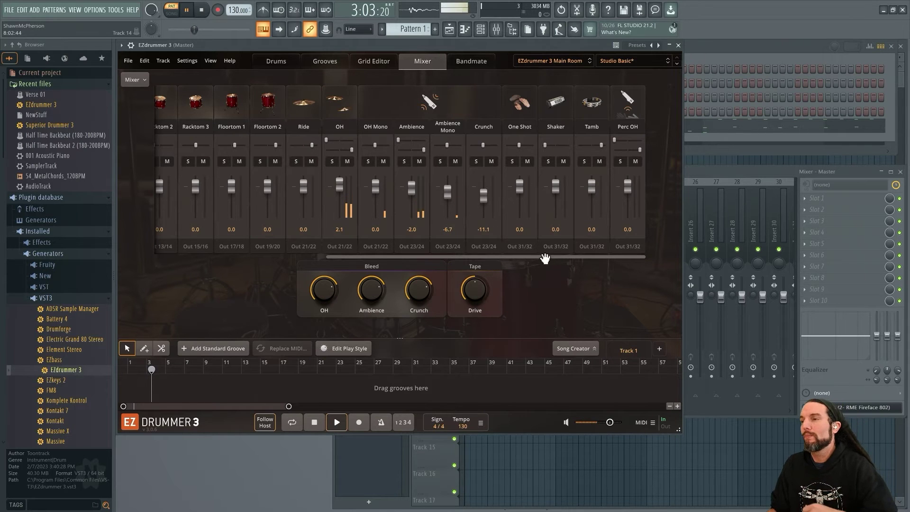
- Back at the start of EZdrummer's mixer, raise the Kick Sub fader from -2.7 to 8.0 dB
drag(545, 259, 341, 262)
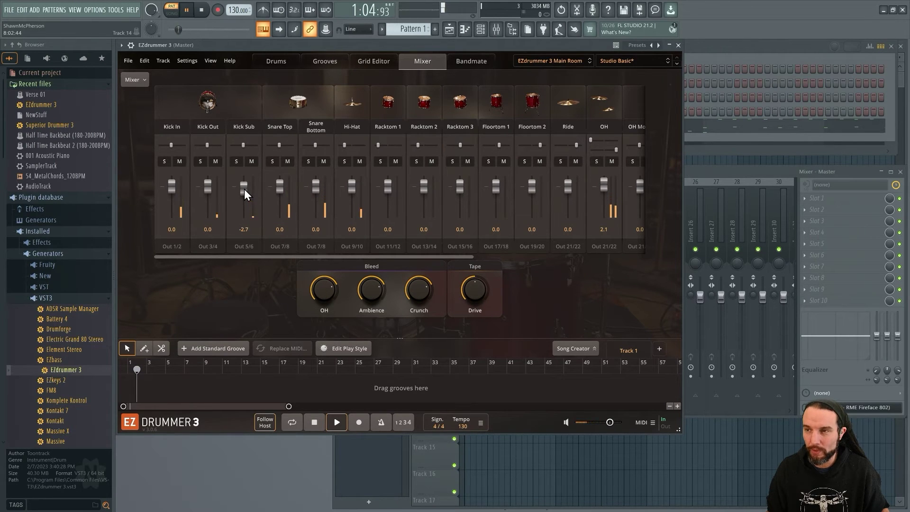
drag(244, 189, 245, 178)
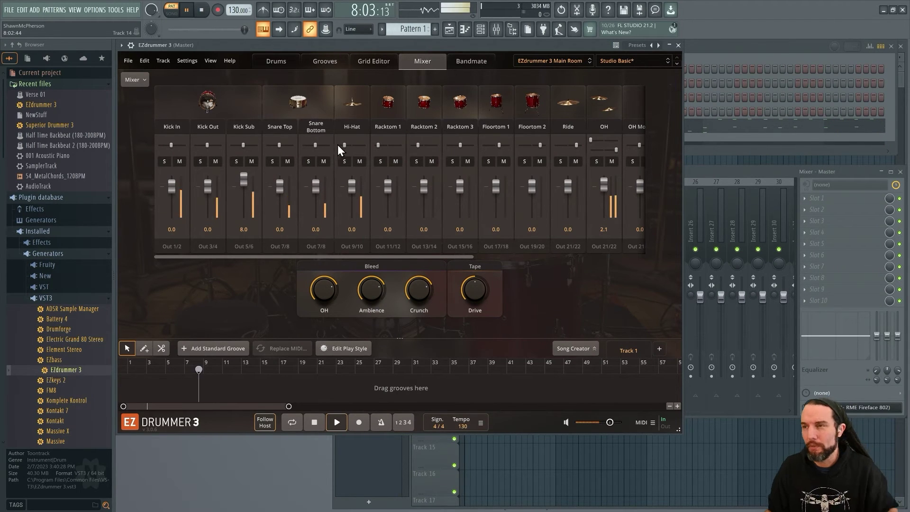
- Reset the Racktom 1 and Racktom 2 pans to centre and close the EZdrummer 3 window
double_click(379, 145)
double_click(418, 145)
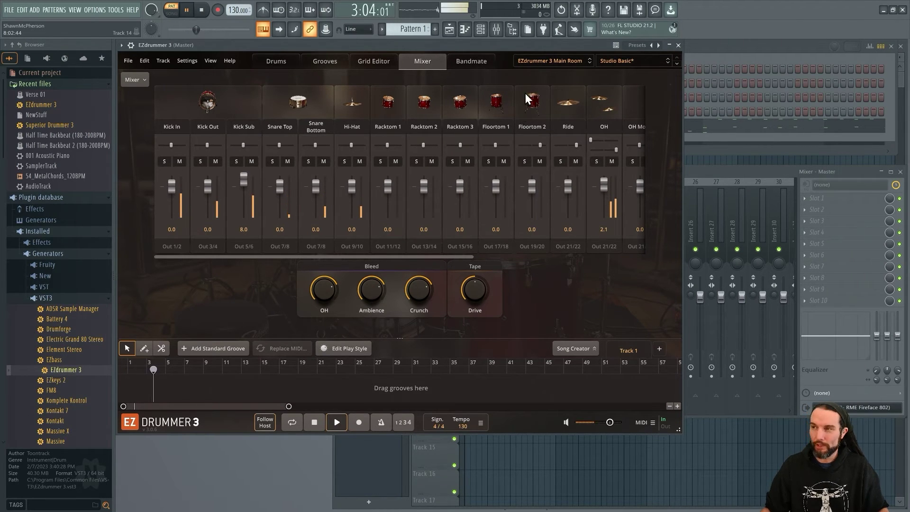
click(677, 46)
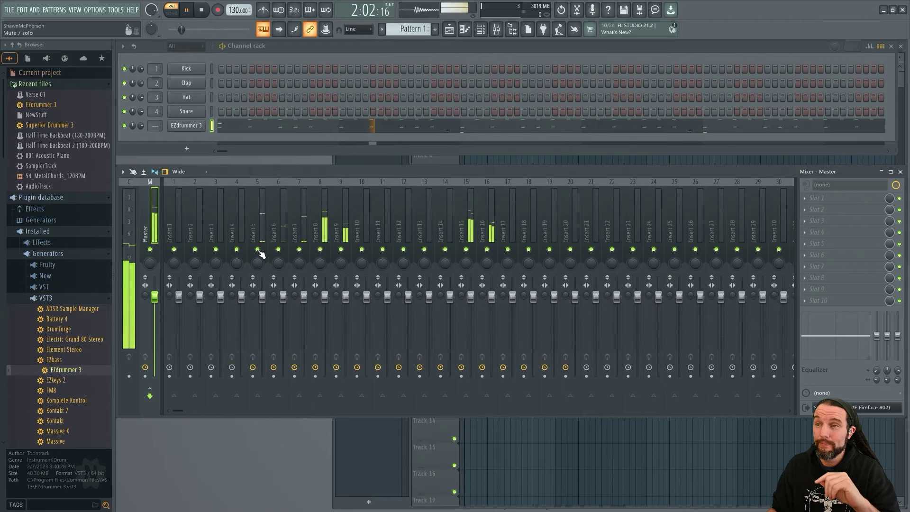
right_click(279, 250)
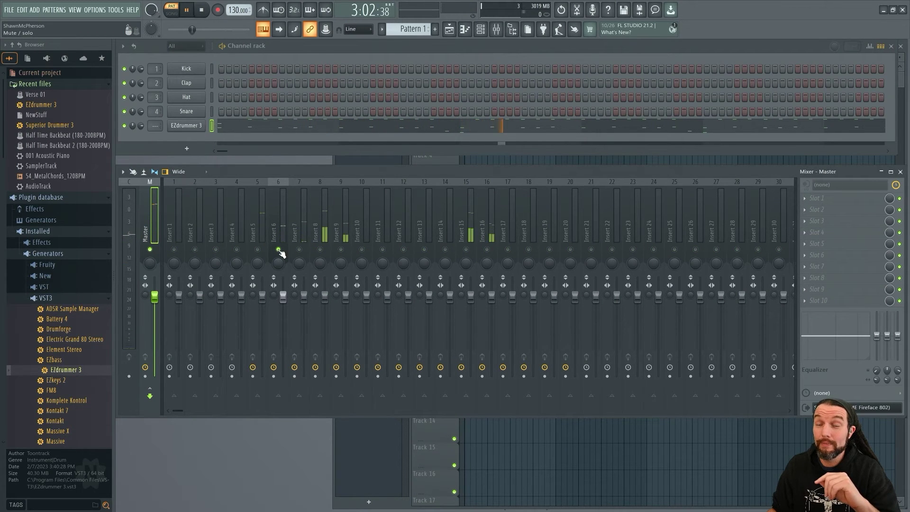
right_click(278, 250)
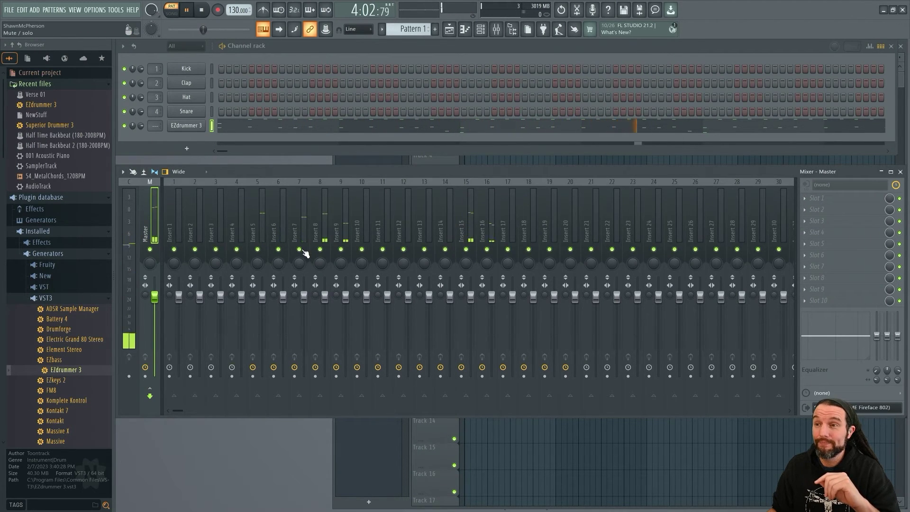
right_click(300, 249)
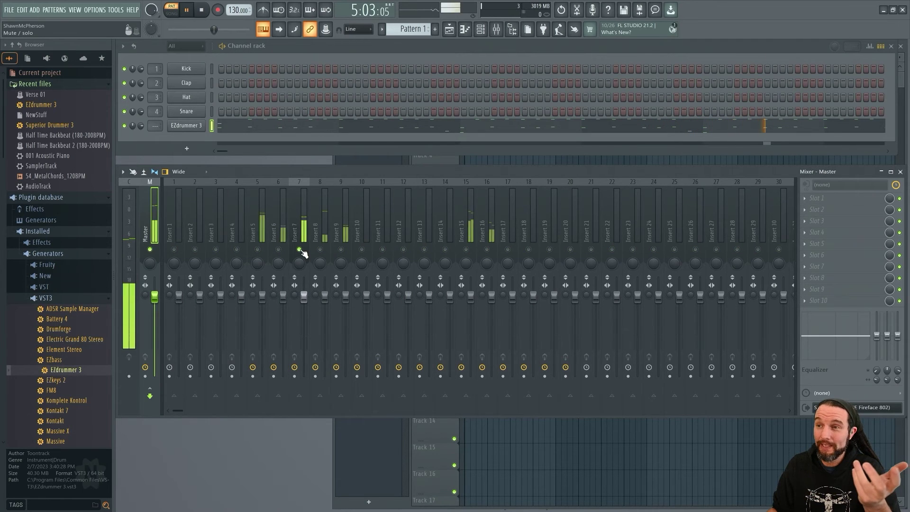
right_click(300, 249)
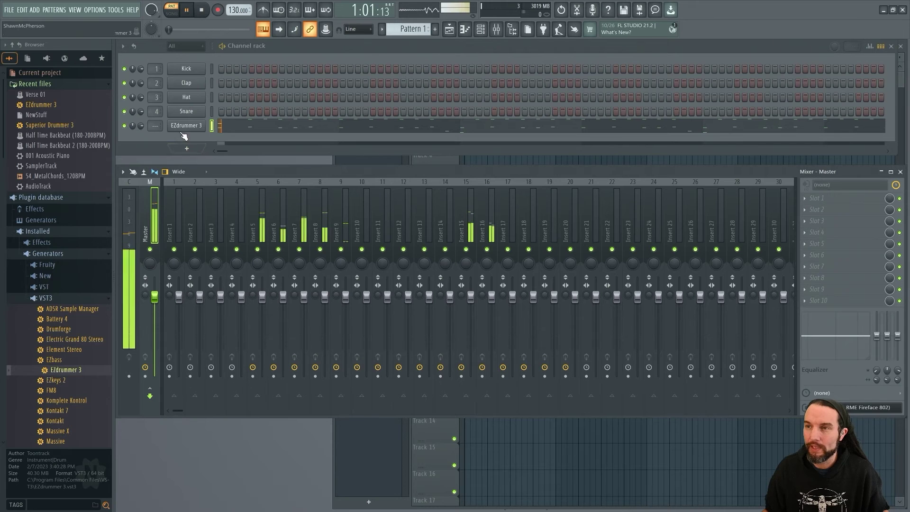
- Select mixer inserts 5–20, name them all 'EZD3' and give them the Peru colour
click(264, 201)
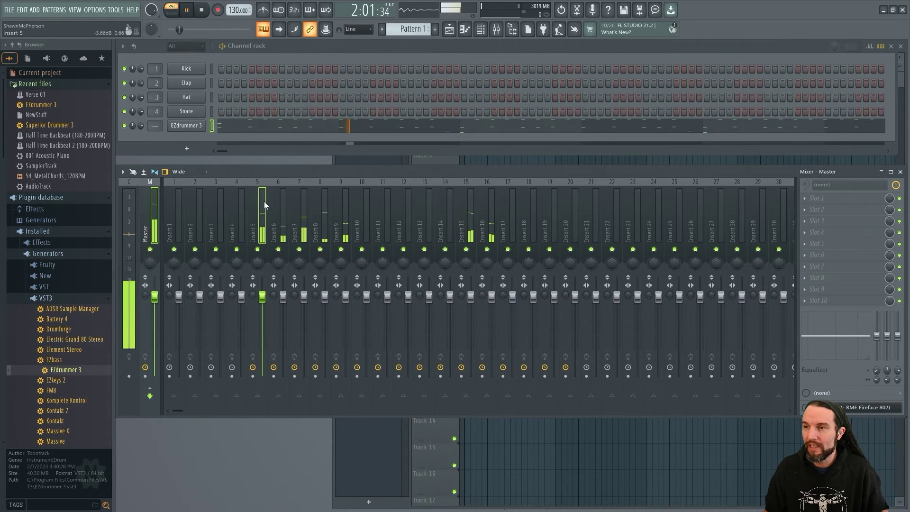
drag(263, 201, 572, 209)
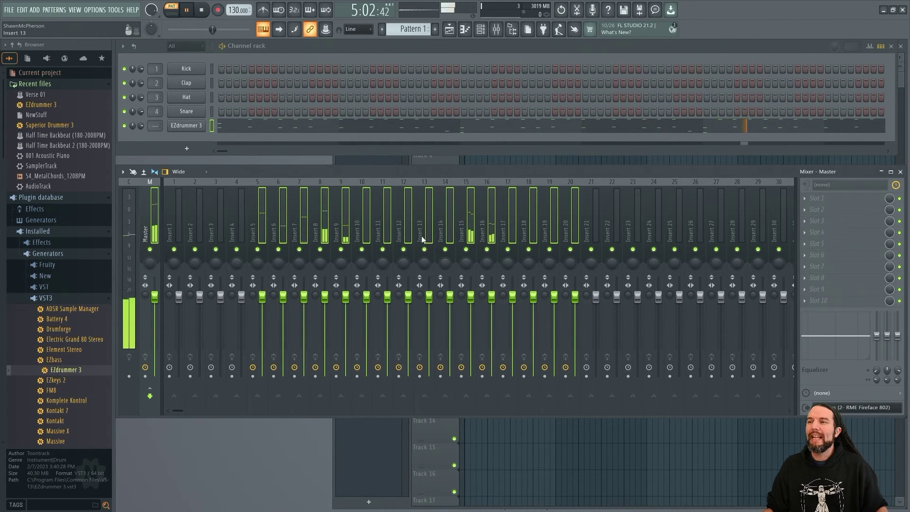
right_click(429, 203)
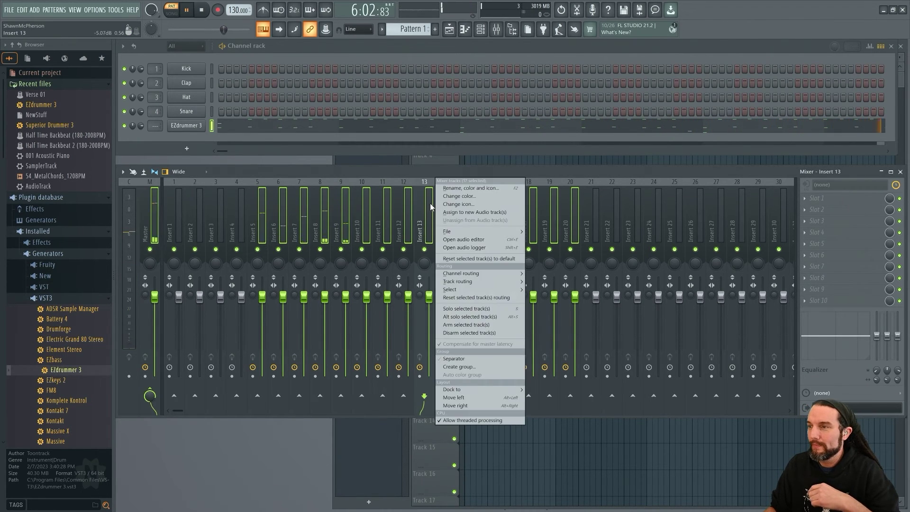
click(458, 188)
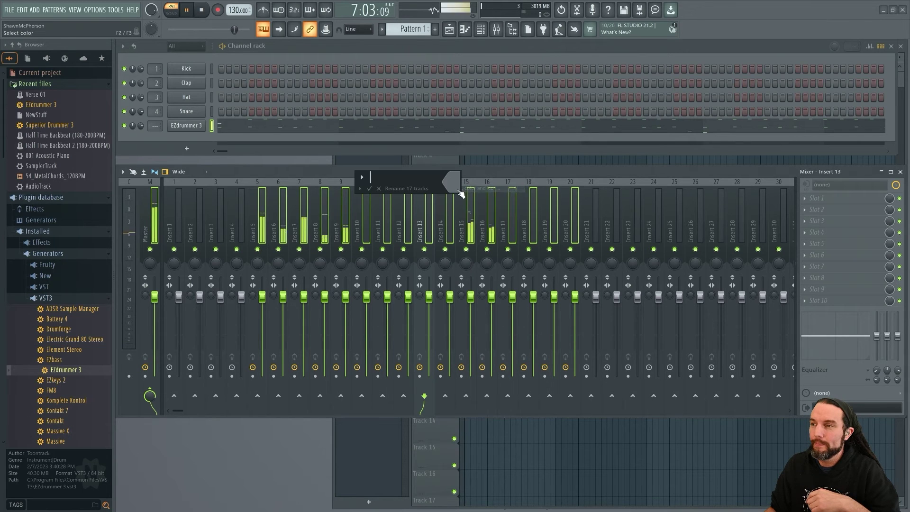
text(E)
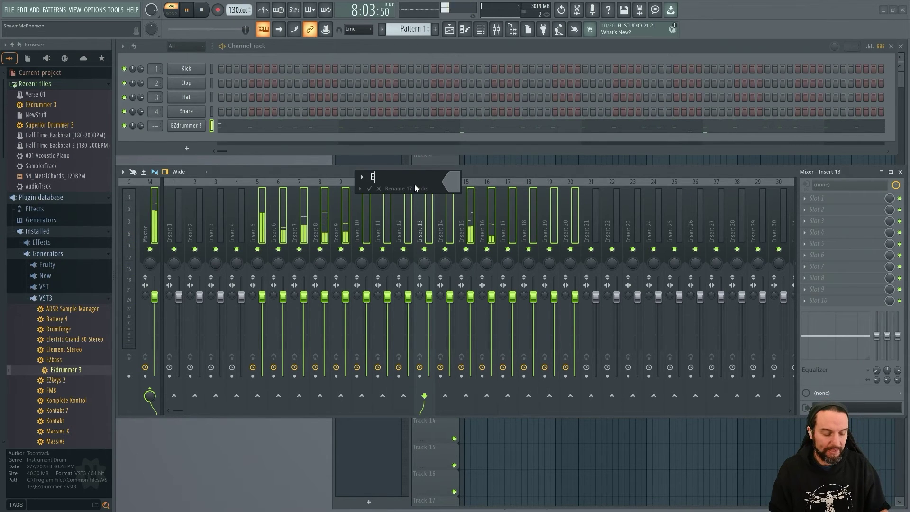
text(ZD3)
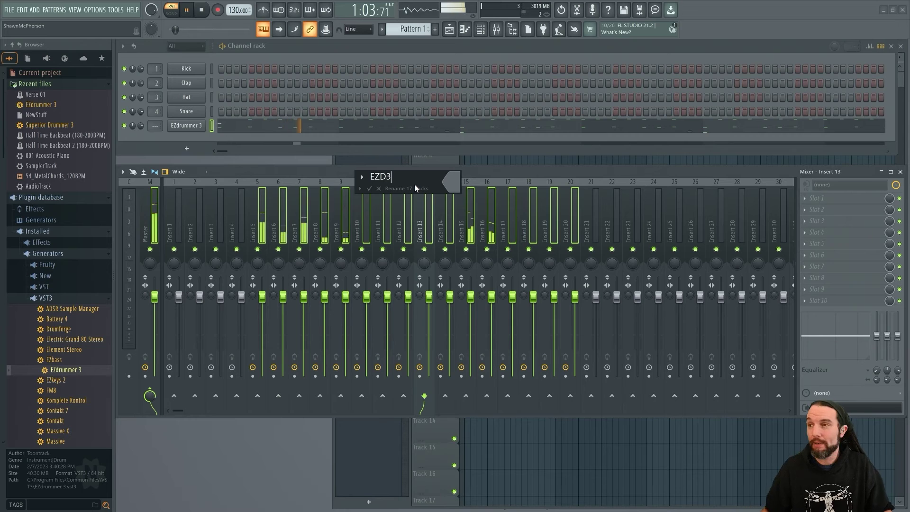
click(453, 184)
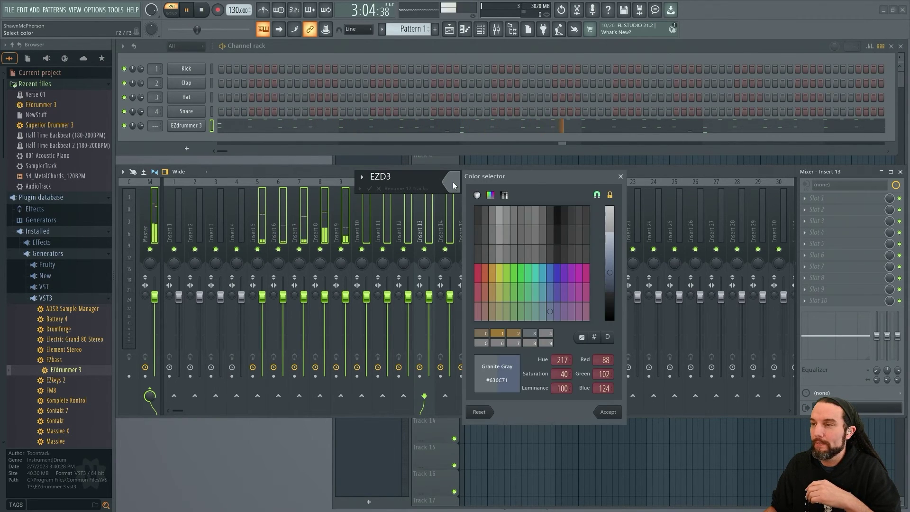
click(493, 278)
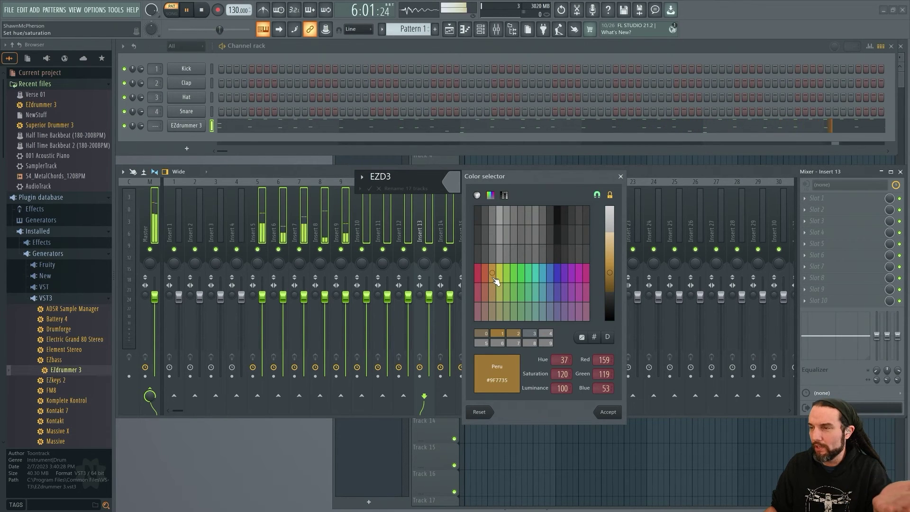
click(610, 412)
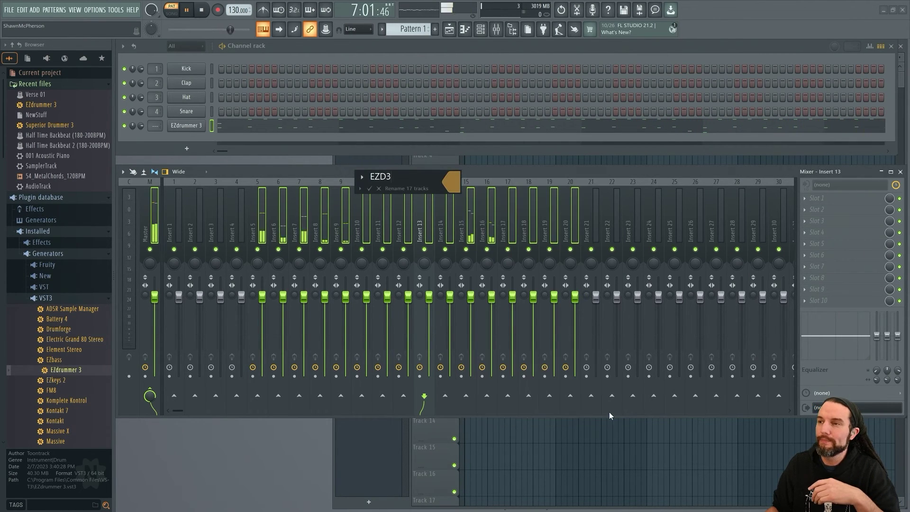
key(Return)
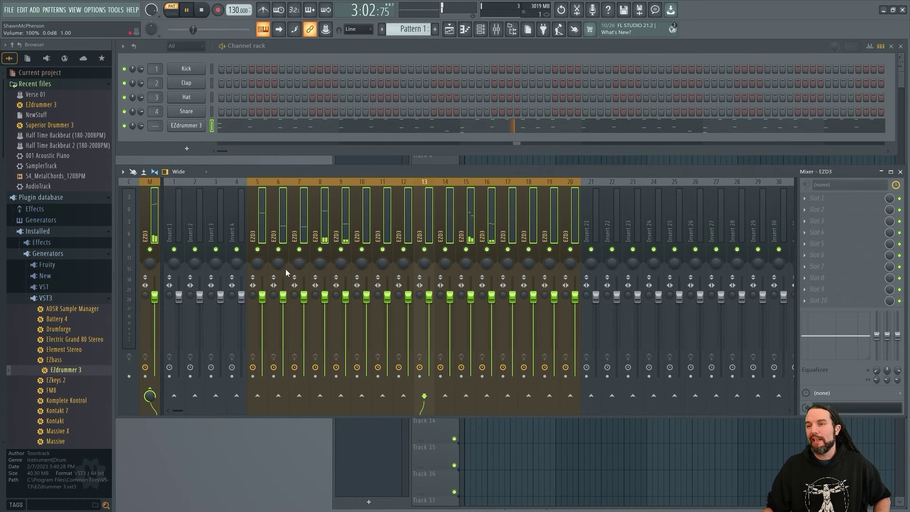
- Select insert 5 on its own and rename it 'Kick In'
click(278, 201)
click(265, 209)
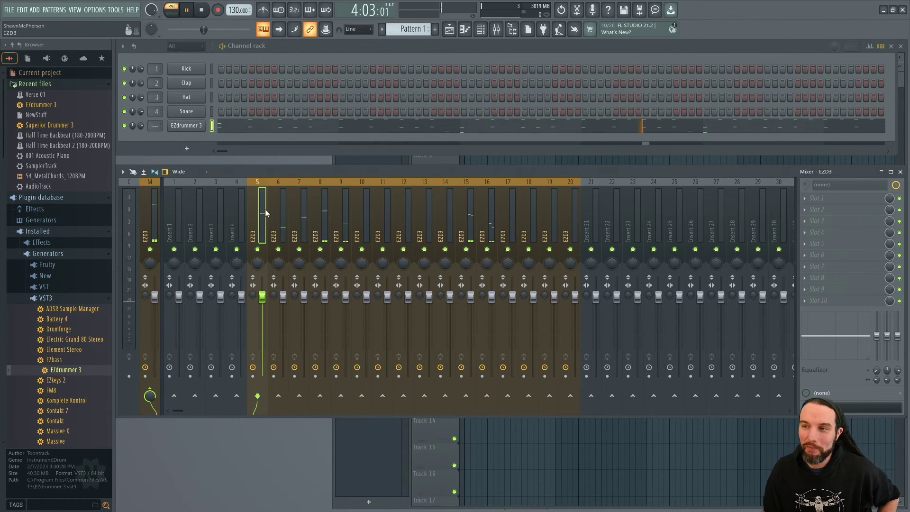
right_click(262, 200)
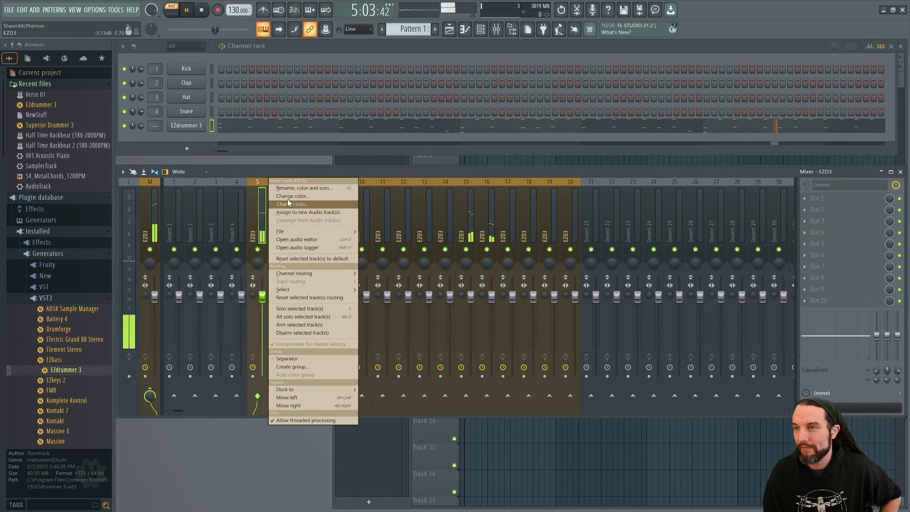
click(296, 188)
text(K)
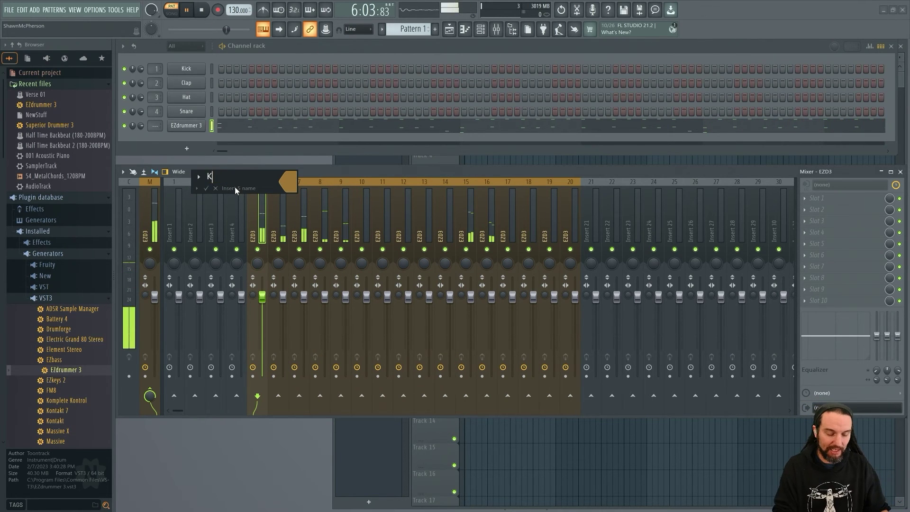
text(ick In)
key(Return)
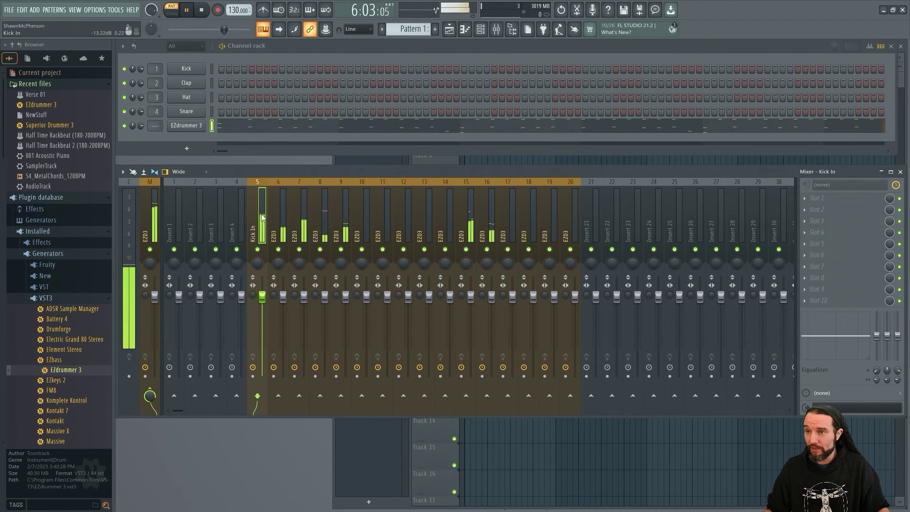
- Route inserts 5–20 only to insert 21 and lower insert 21's fader to about -6.5 dB
drag(265, 209, 572, 217)
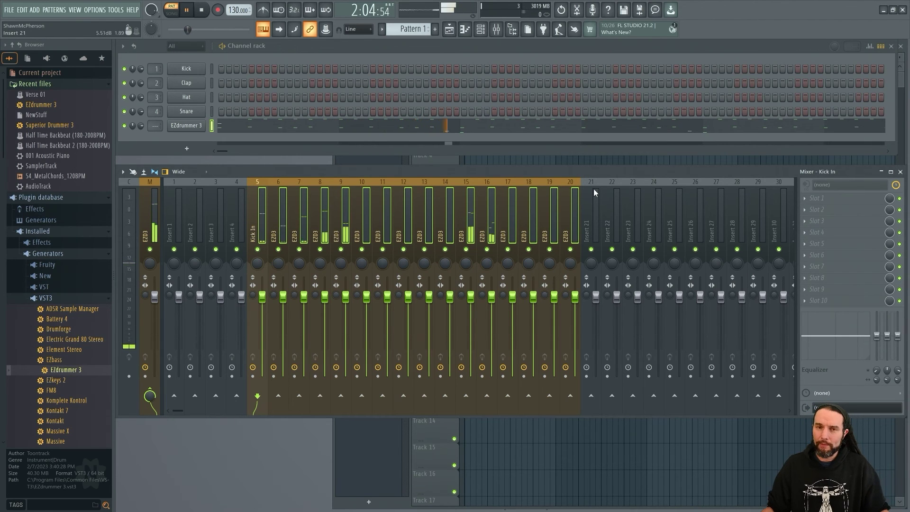
click(591, 396)
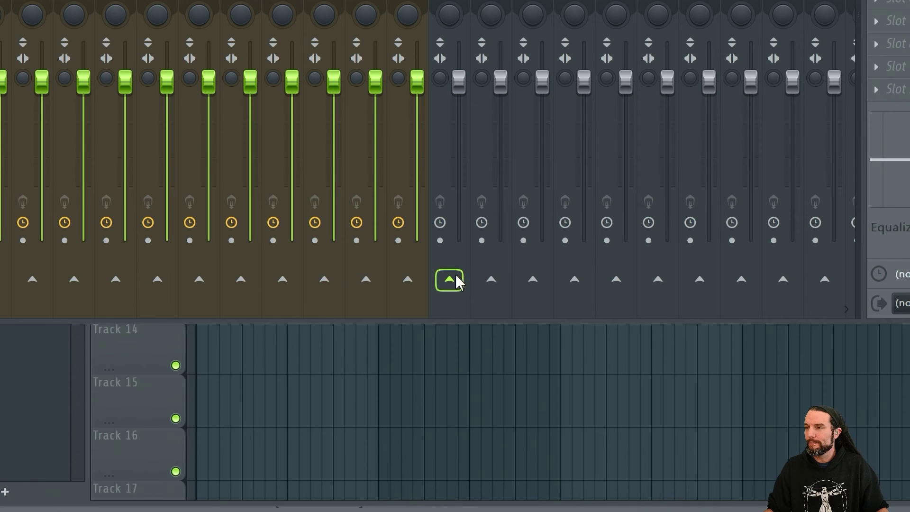
right_click(456, 277)
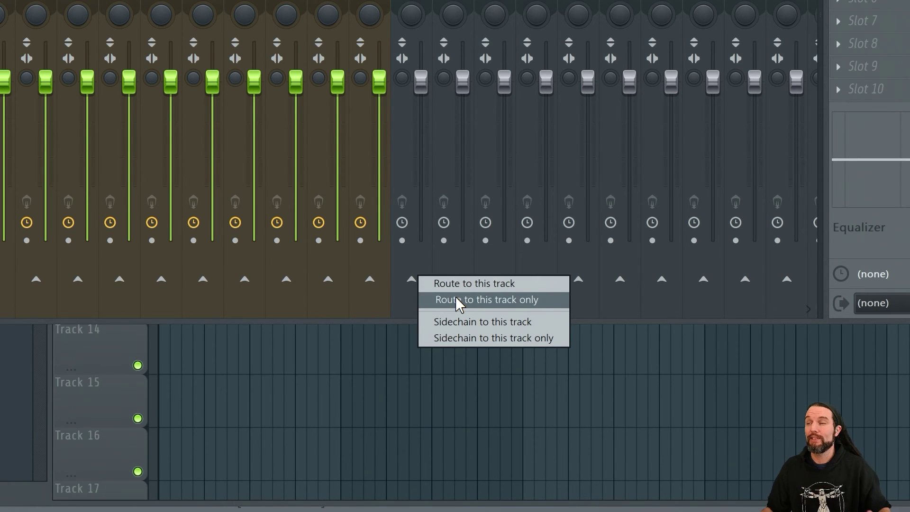
click(455, 299)
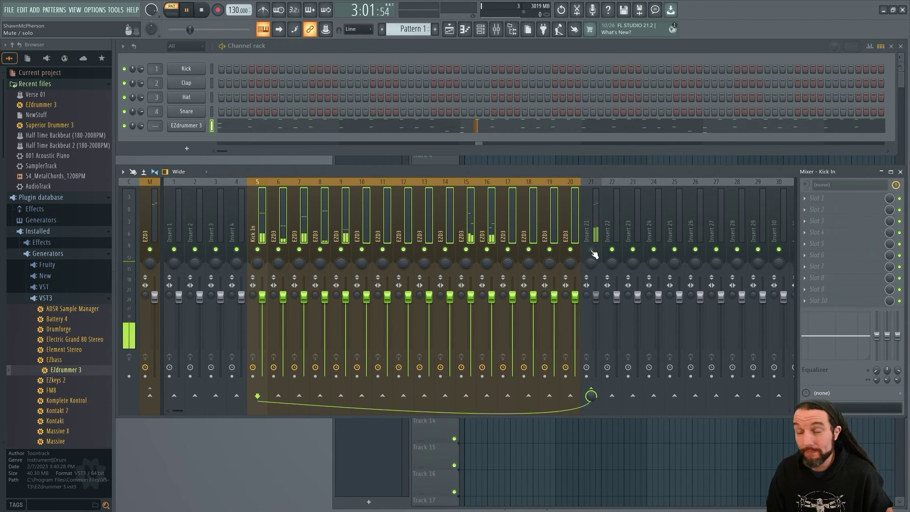
mouse_move(596, 296)
mouse_down()
mouse_move(596, 374)
mouse_move(596, 296)
mouse_up()
- Rename insert 21 to 'EZ Bus' and colour it orange-brown (#7C6E58)
right_click(596, 199)
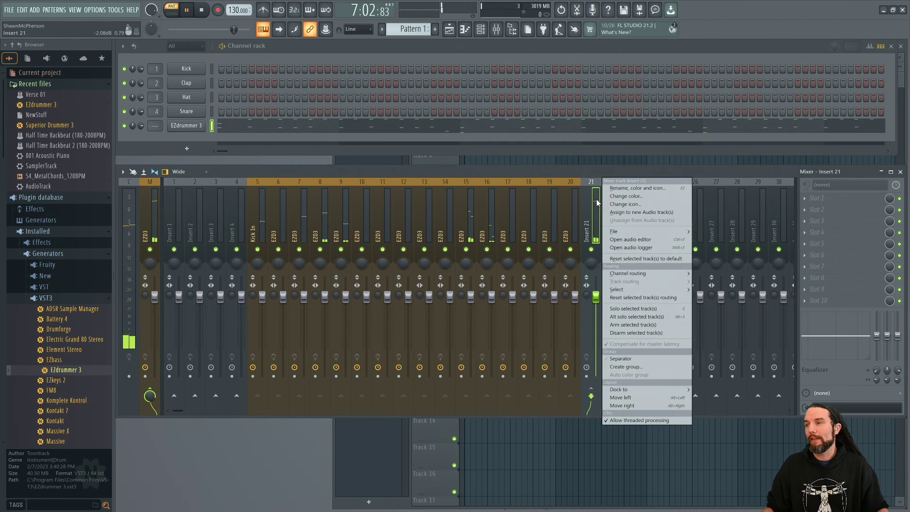
click(621, 186)
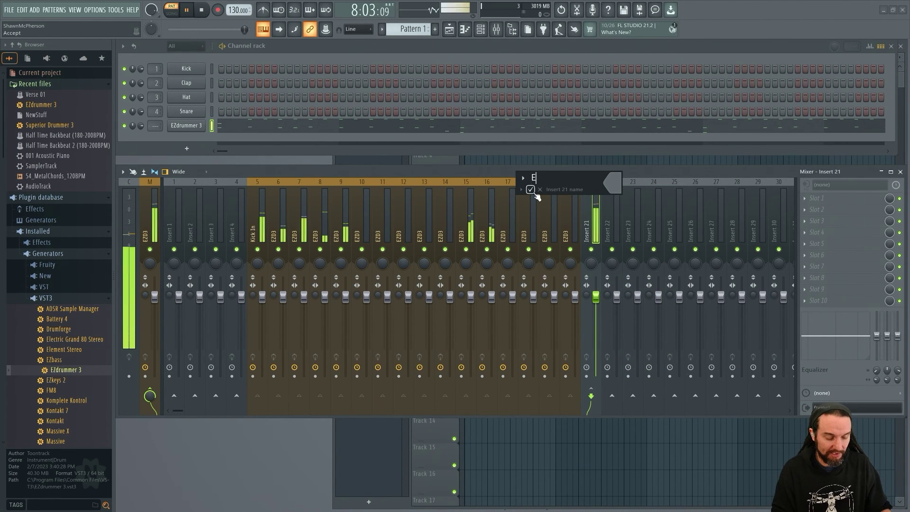
text(EZ Bus)
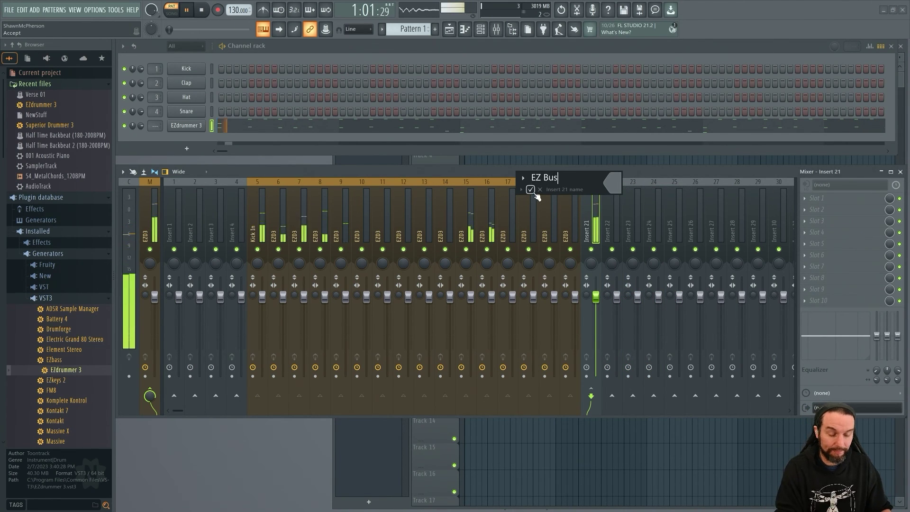
click(612, 183)
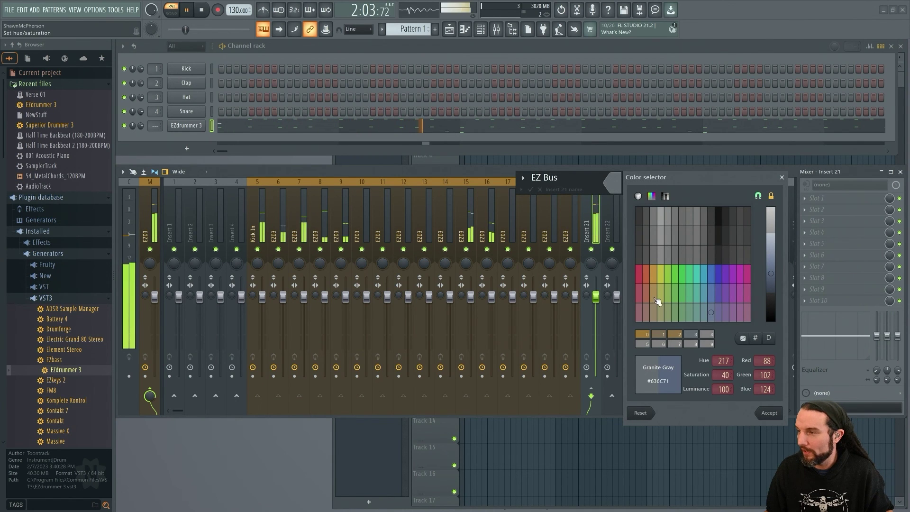
click(655, 312)
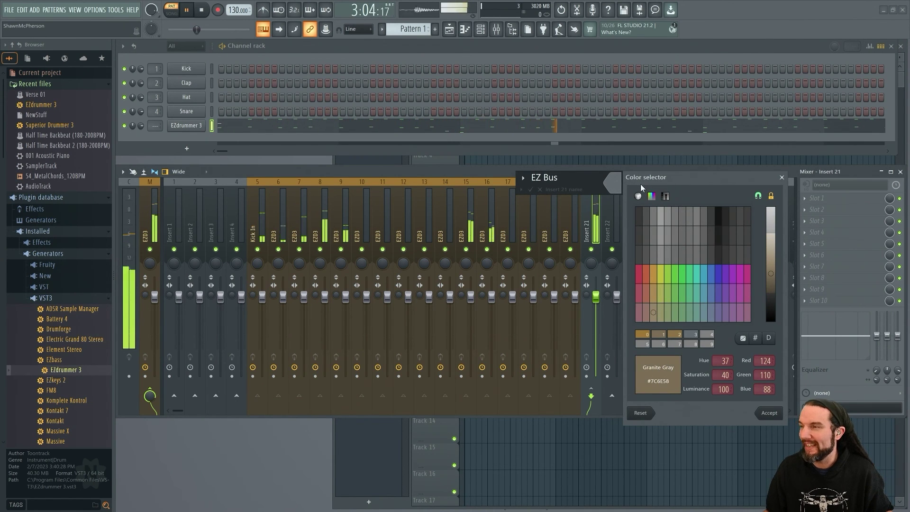
click(767, 413)
key(Return)
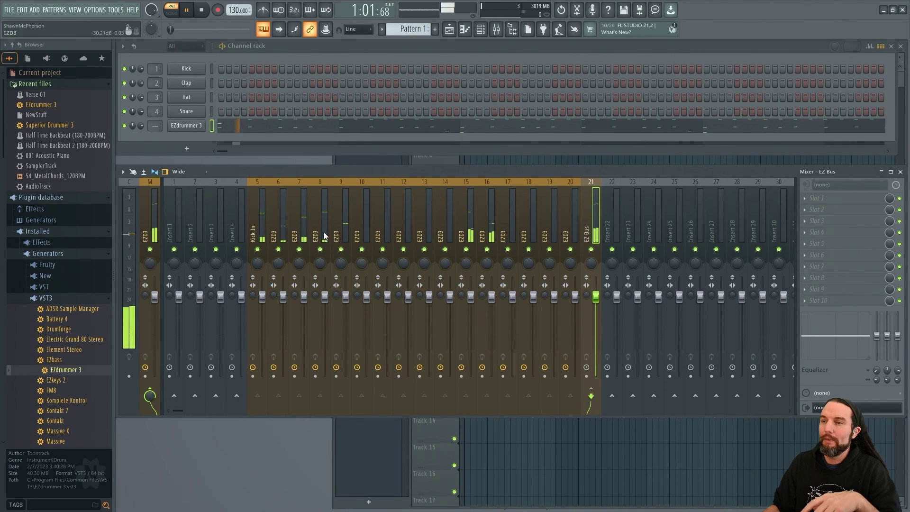
click(297, 207)
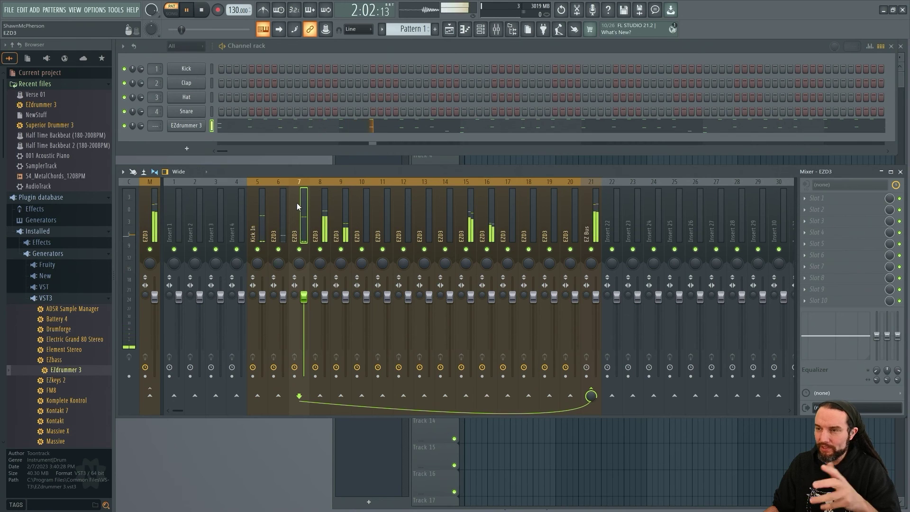
right_click(299, 249)
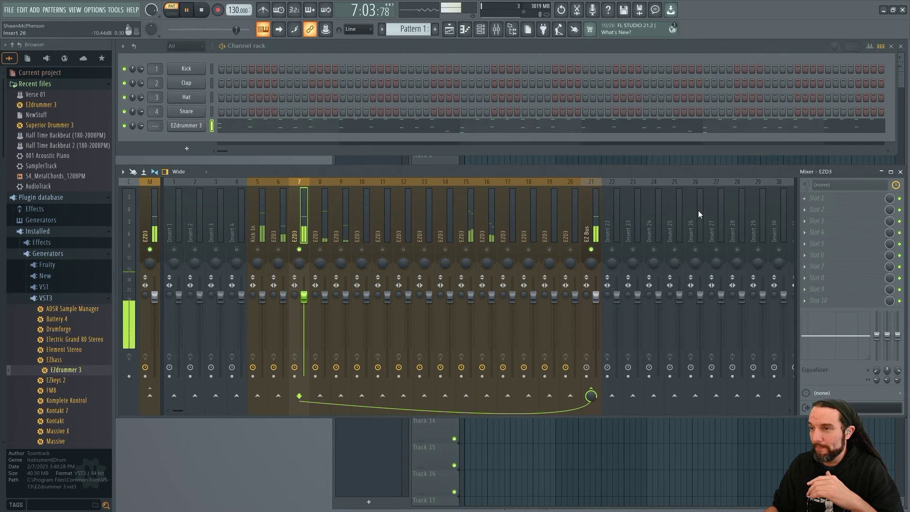
right_click(300, 250)
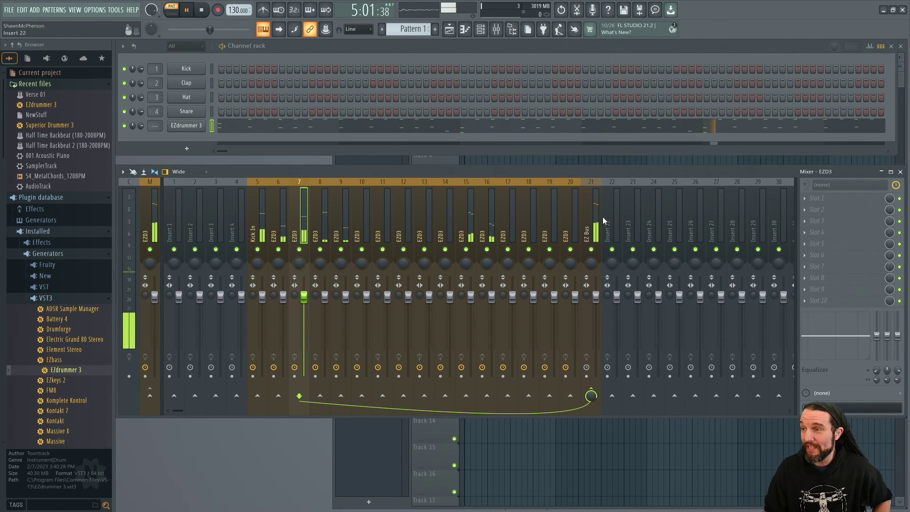
click(587, 215)
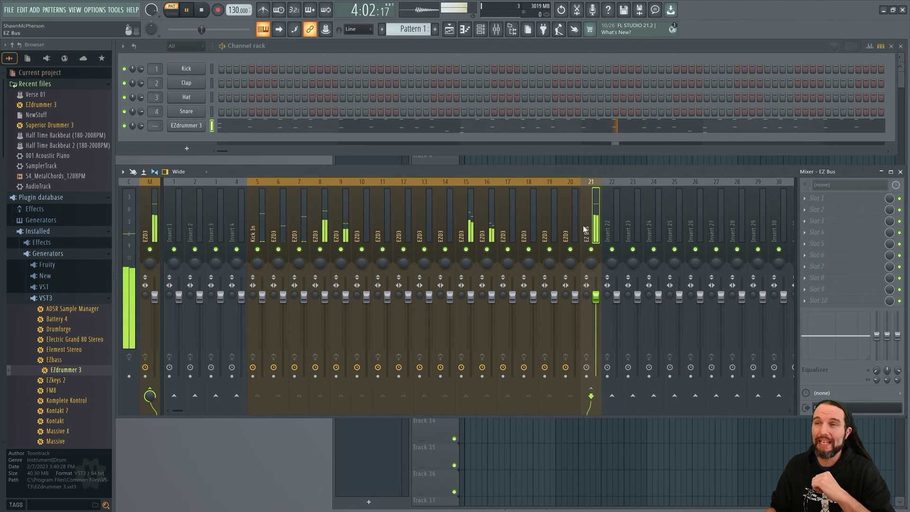
click(195, 125)
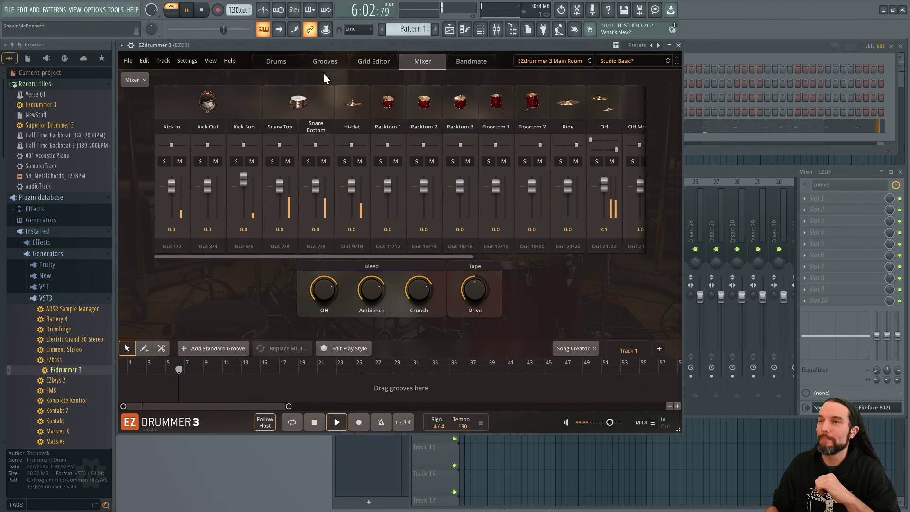
- Check EZdrummer's Drums tab, close the plugin, and stop playback
click(271, 60)
click(678, 45)
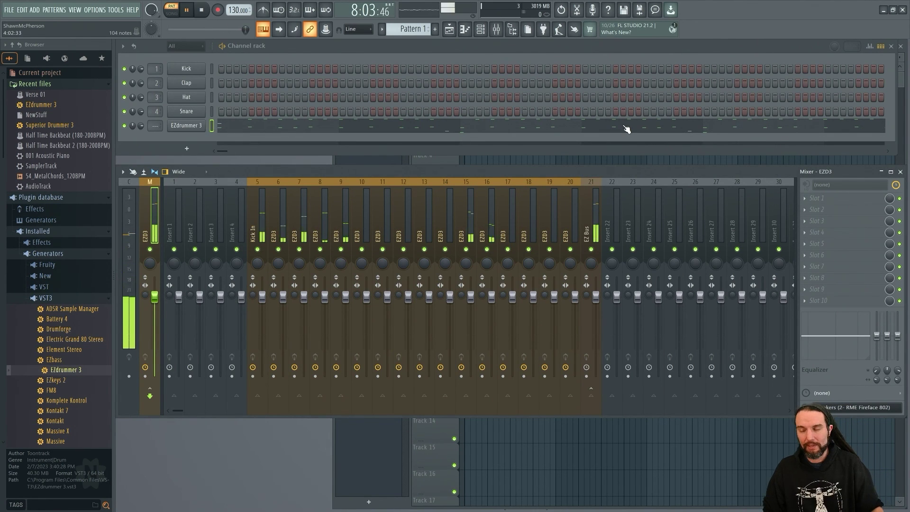
key(space)
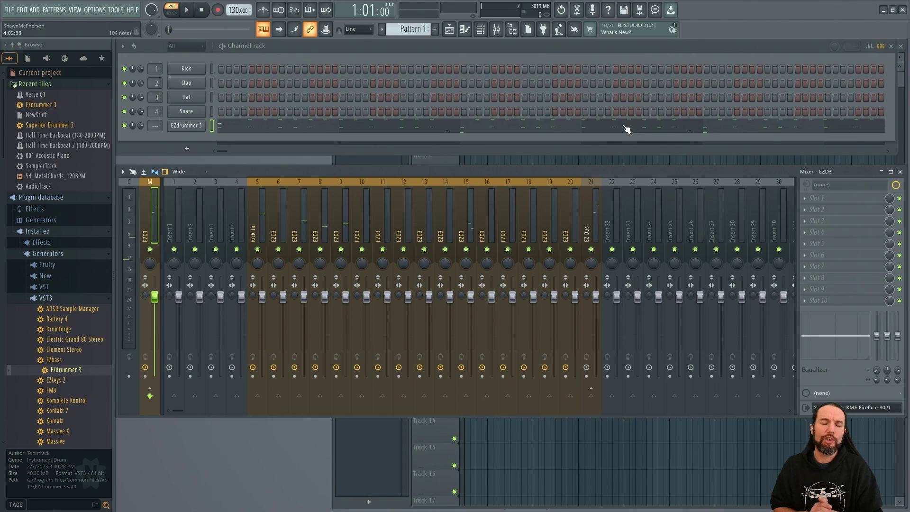